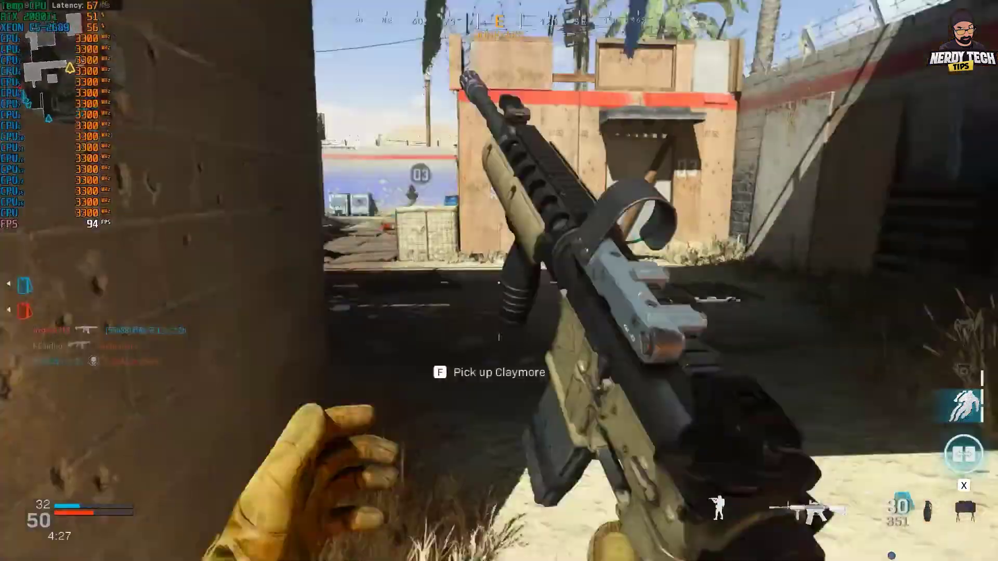
Shoot the enemy down the Shanty Town alley for the fourth kill, then reload the rifle
{"action": "left_click", "coordinate": [499, 281]}
{"action": "left_click", "coordinate": [499, 281]}
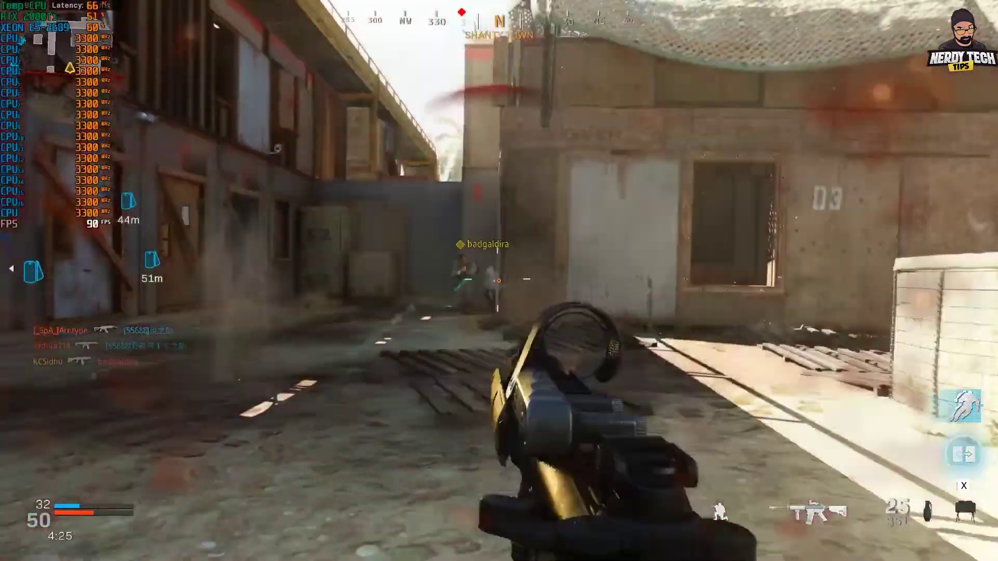
{"action": "left_click", "coordinate": [499, 280]}
{"action": "left_click", "coordinate": [499, 281]}
{"action": "left_click", "coordinate": [499, 281]}
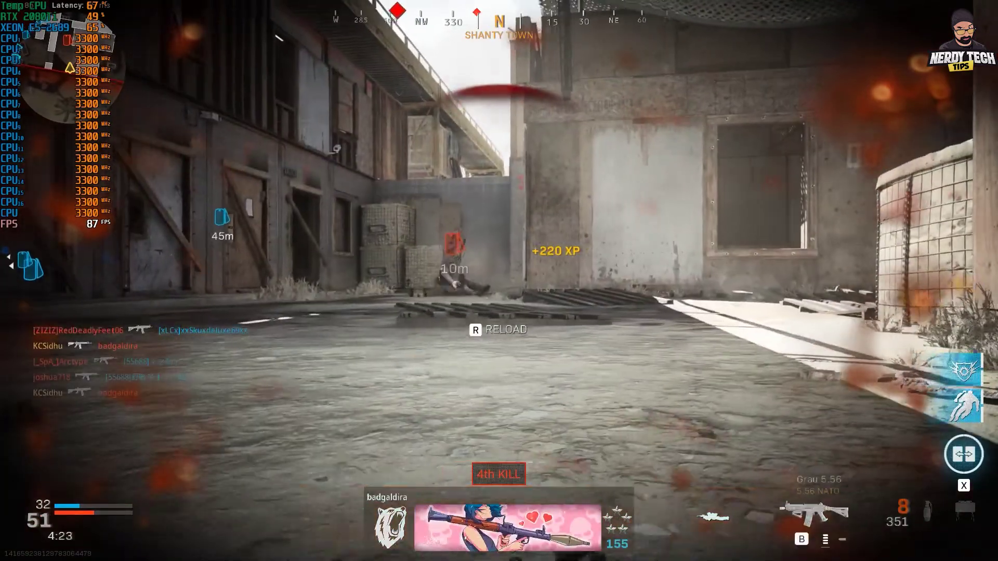
{"action": "key", "text": "r"}
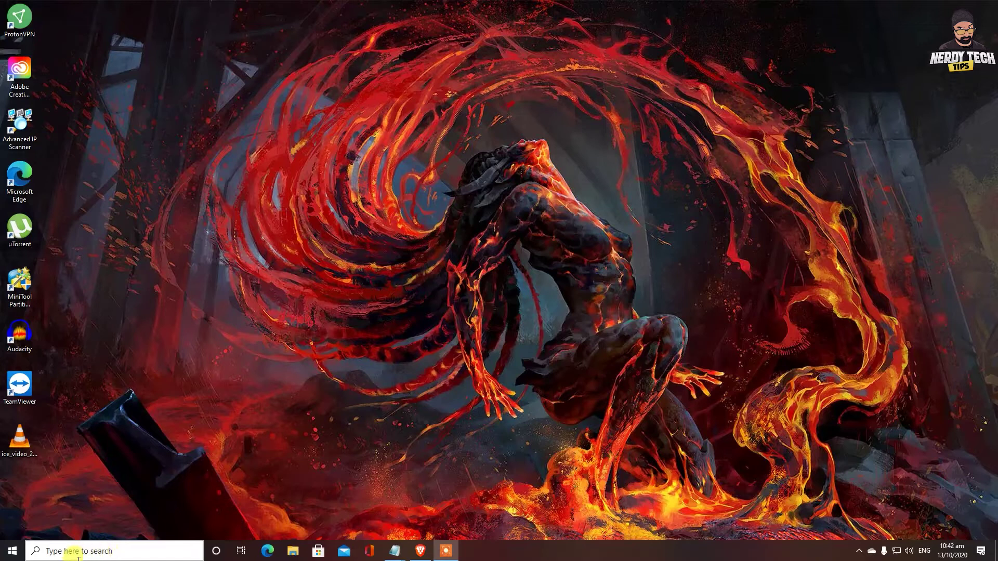
Search 'System' from the taskbar and open the Create a restore point result
{"action": "left_click", "coordinate": [164, 554]}
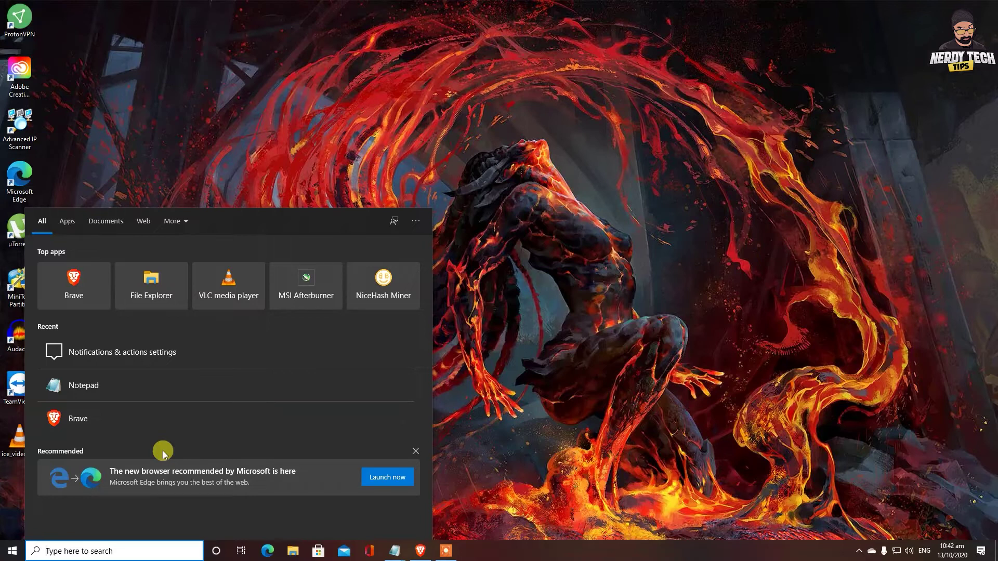
{"action": "type", "text": "sytem"}
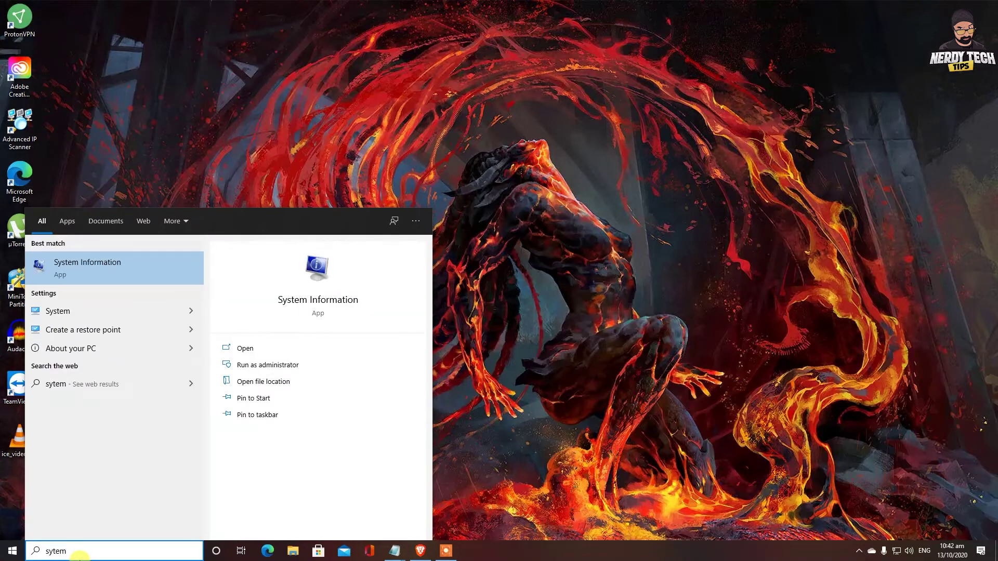
{"action": "key", "text": "BackSpace"}
{"action": "key", "text": "BackSpace"}
{"action": "key", "text": "BackSpace"}
{"action": "key", "text": "BackSpace"}
{"action": "key", "text": "BackSpace"}
{"action": "type", "text": "System"}
{"action": "key", "text": "Down"}
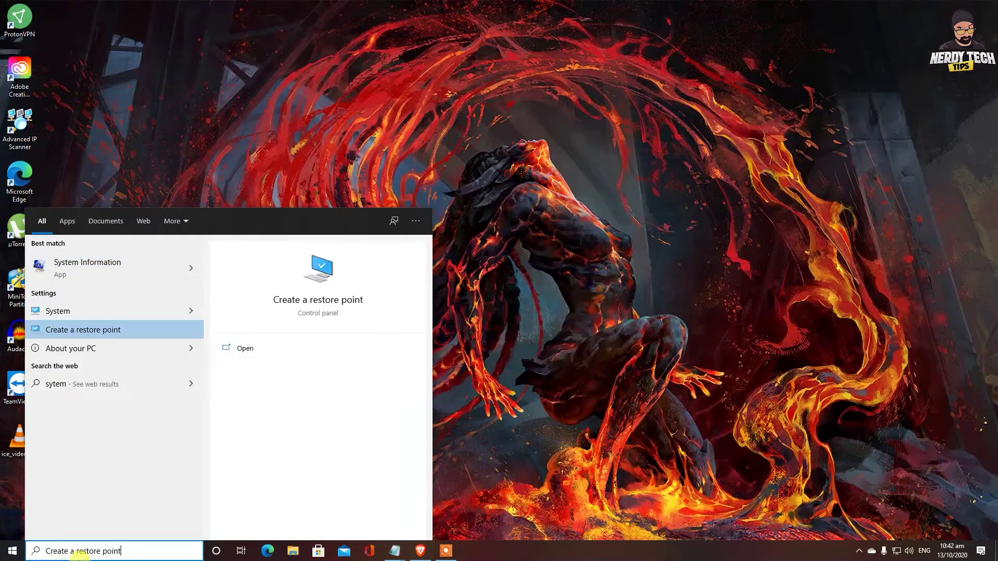
{"action": "key", "text": "Return"}
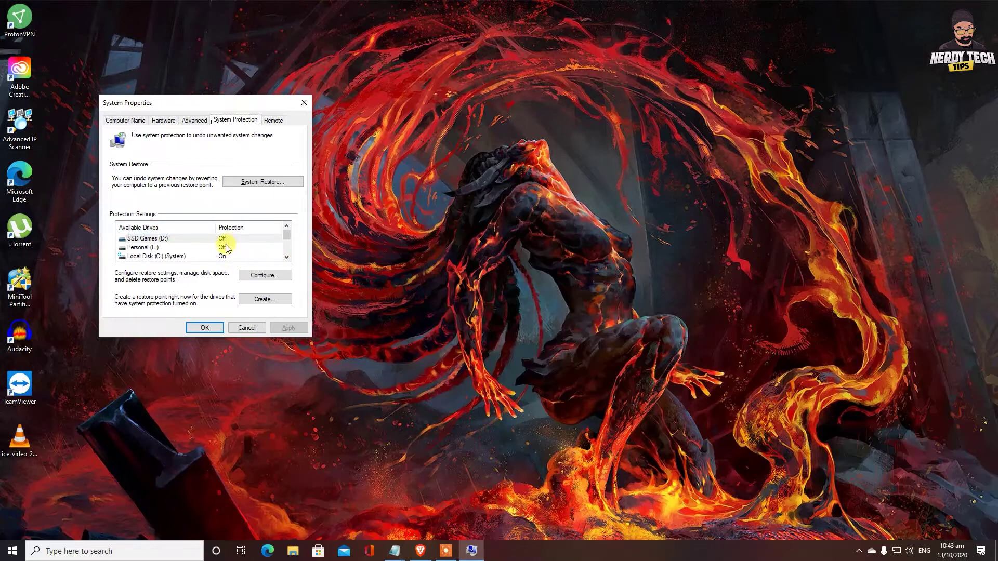
Create a restore point named 'Backup' for Local Disk (C:), then close System Properties
{"action": "left_click", "coordinate": [132, 256]}
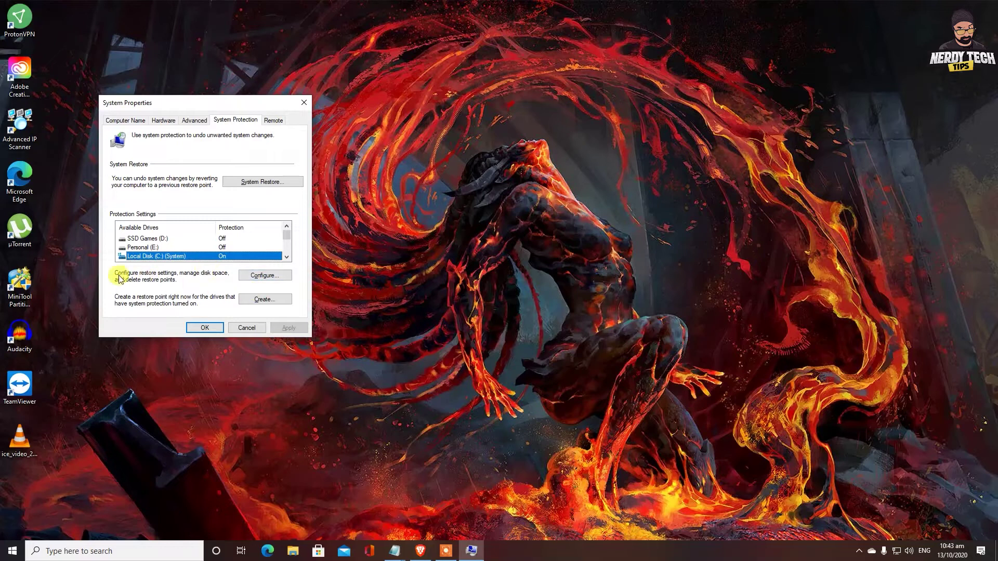
{"action": "left_click", "coordinate": [263, 302]}
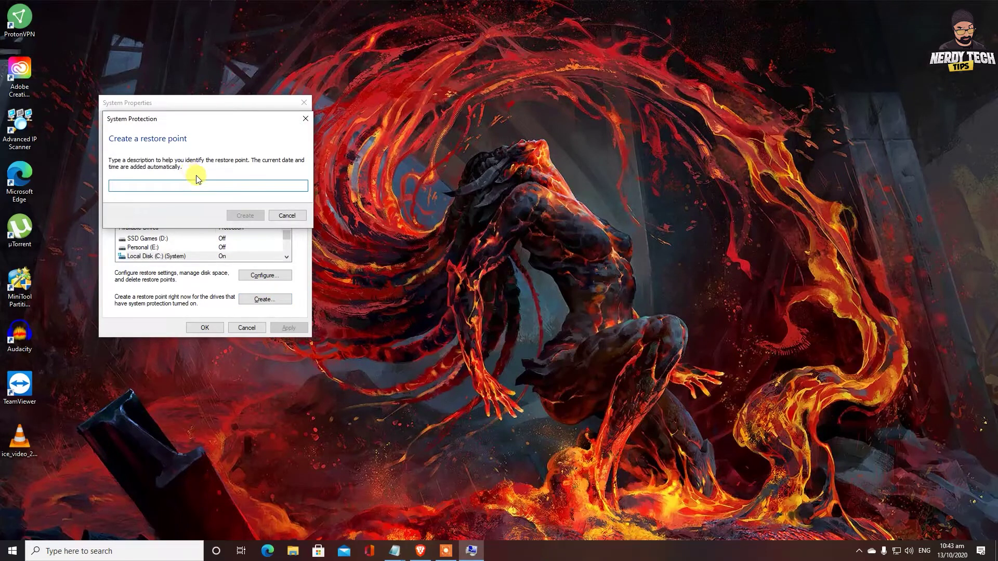
{"action": "type", "text": "Backup"}
{"action": "left_click", "coordinate": [243, 215]}
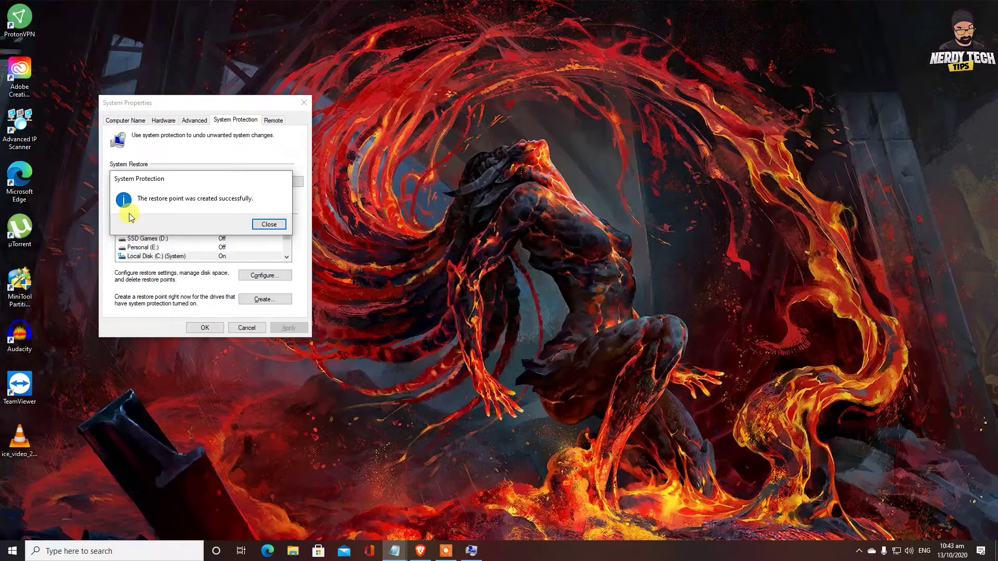
{"action": "key", "text": "Return"}
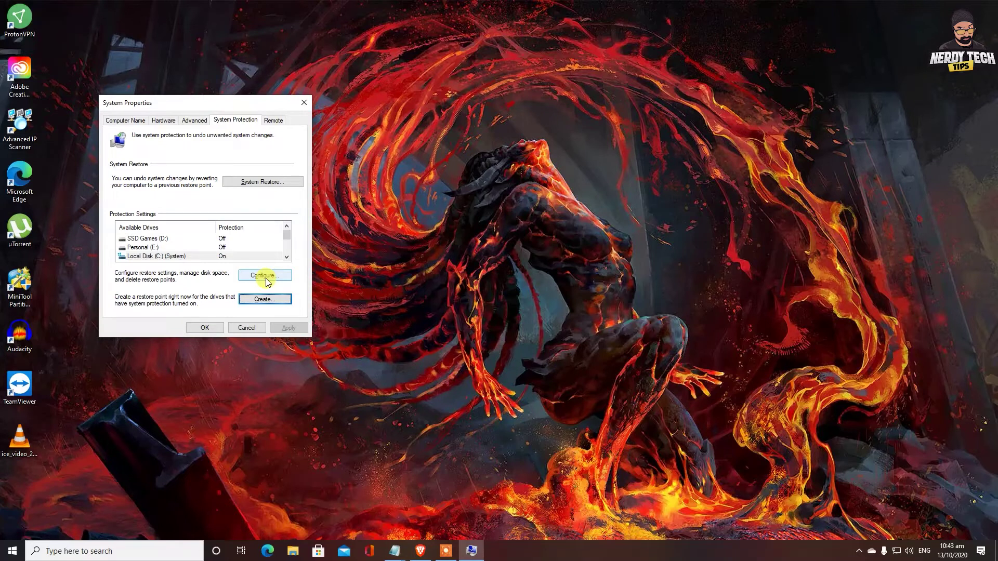
{"action": "left_click", "coordinate": [205, 327]}
Search 'update' and open the Check for updates settings
{"action": "left_click", "coordinate": [112, 550]}
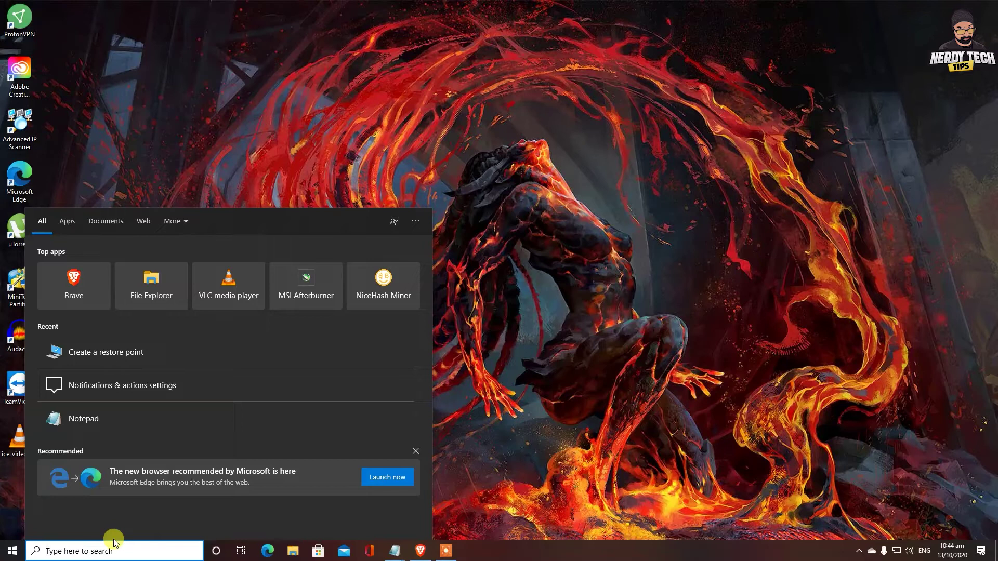
{"action": "type", "text": "update"}
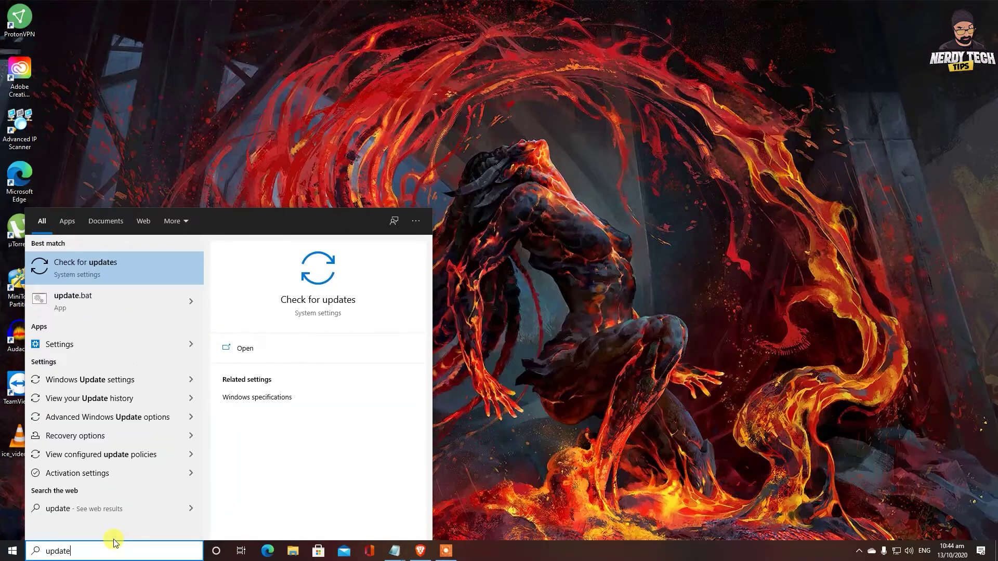
{"action": "key", "text": "Return"}
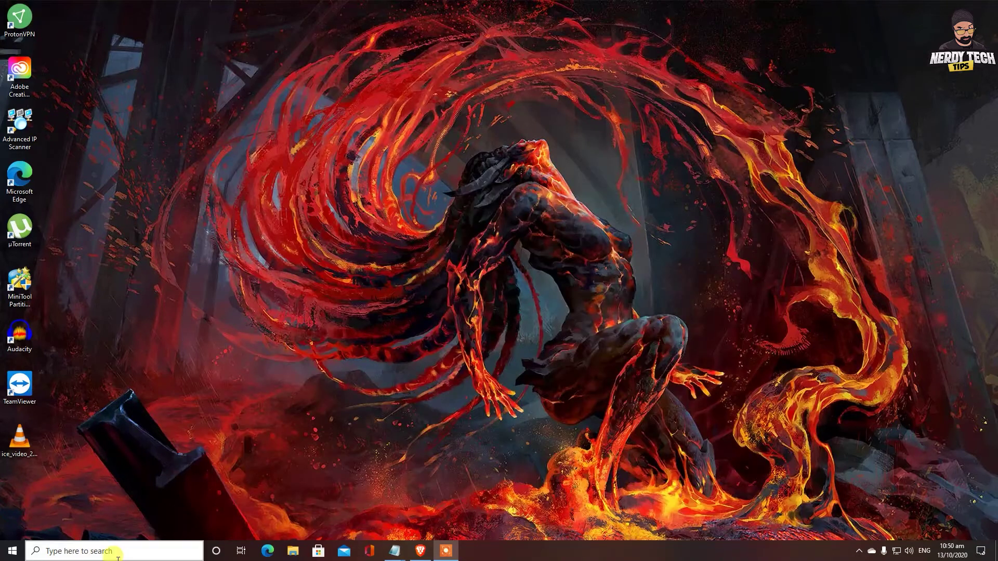
Search for troubleshoot settings and open the additional troubleshooters list
{"action": "left_click", "coordinate": [111, 551]}
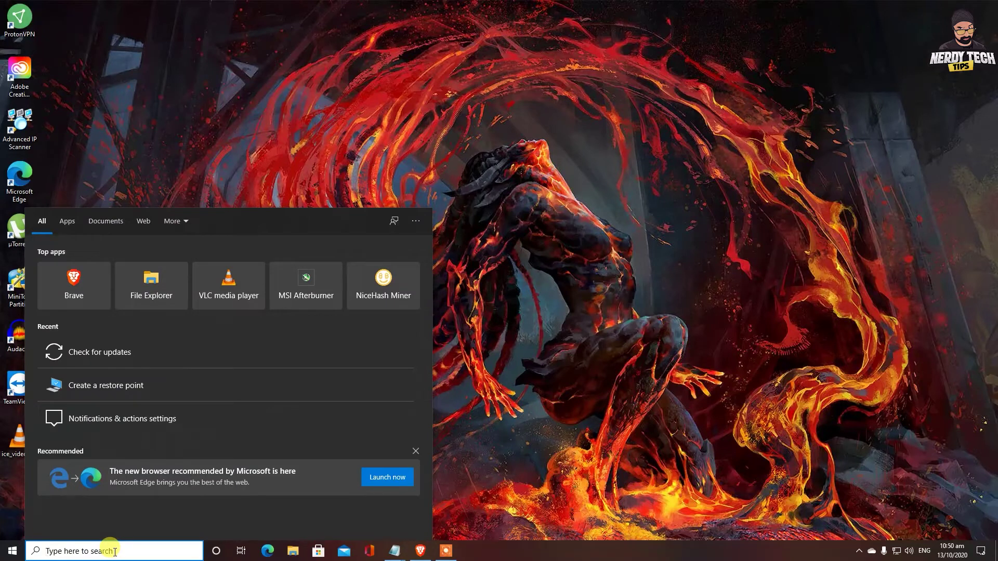
{"action": "type", "text": "t"}
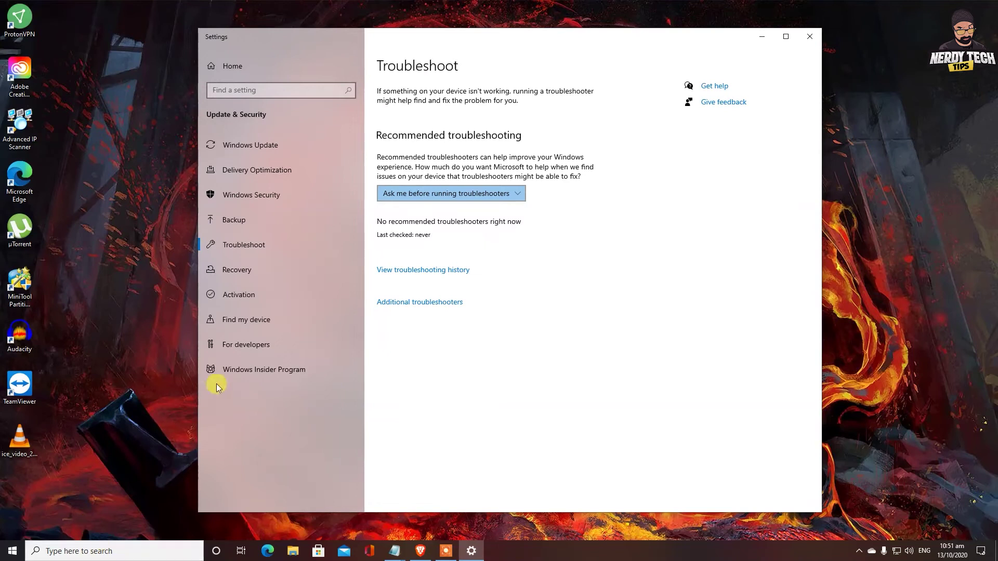
{"action": "left_click", "coordinate": [450, 305]}
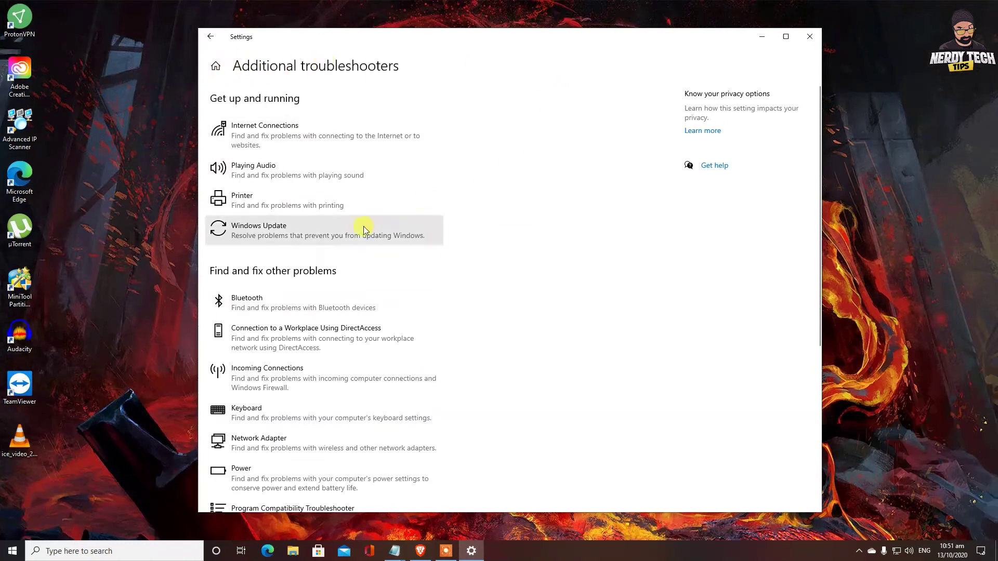
Run the Windows Update troubleshooter, which finds no problem, and close it
{"action": "left_click", "coordinate": [274, 237]}
{"action": "left_click", "coordinate": [401, 262]}
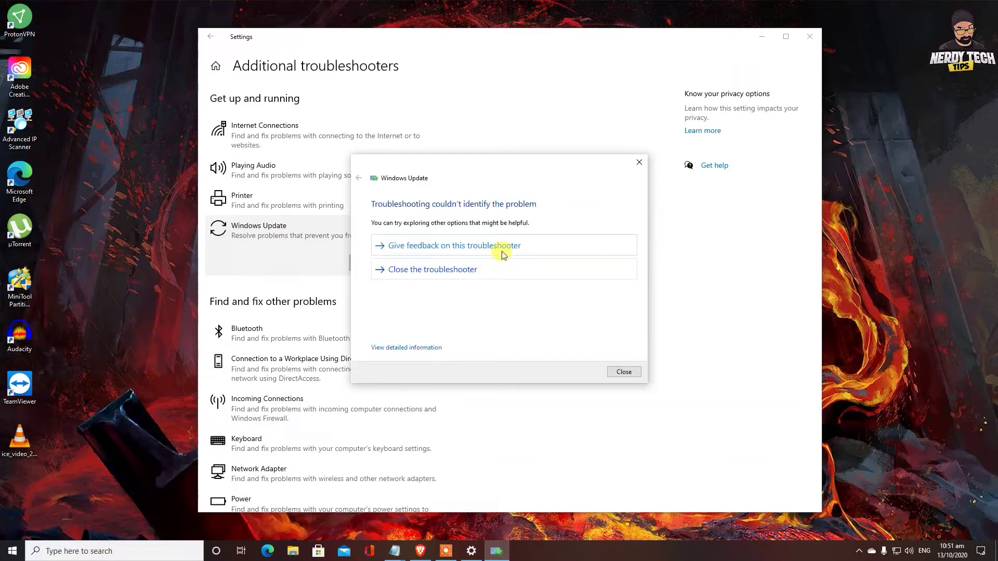
{"action": "left_click", "coordinate": [509, 246]}
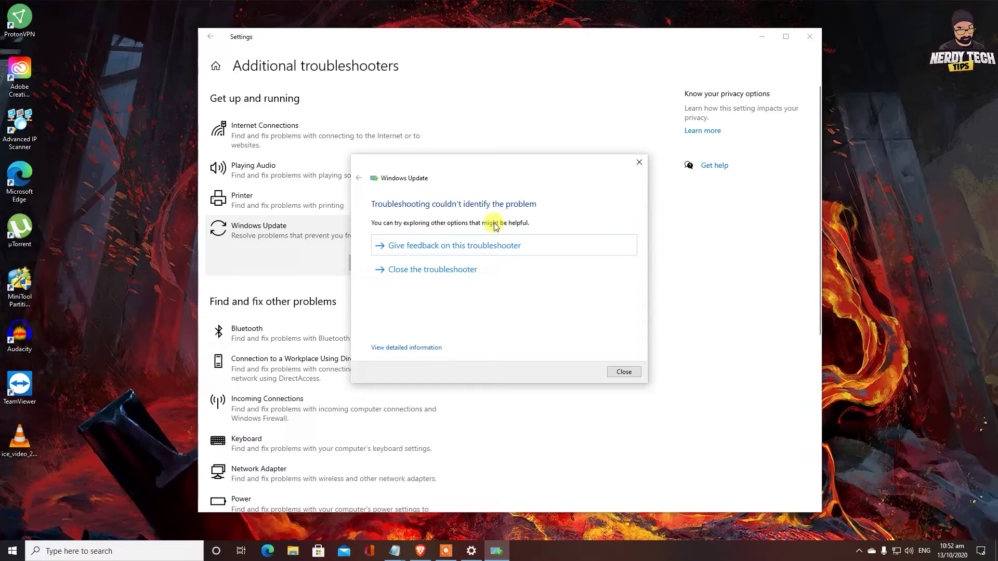
{"action": "left_click", "coordinate": [639, 162]}
{"action": "left_click", "coordinate": [117, 551]}
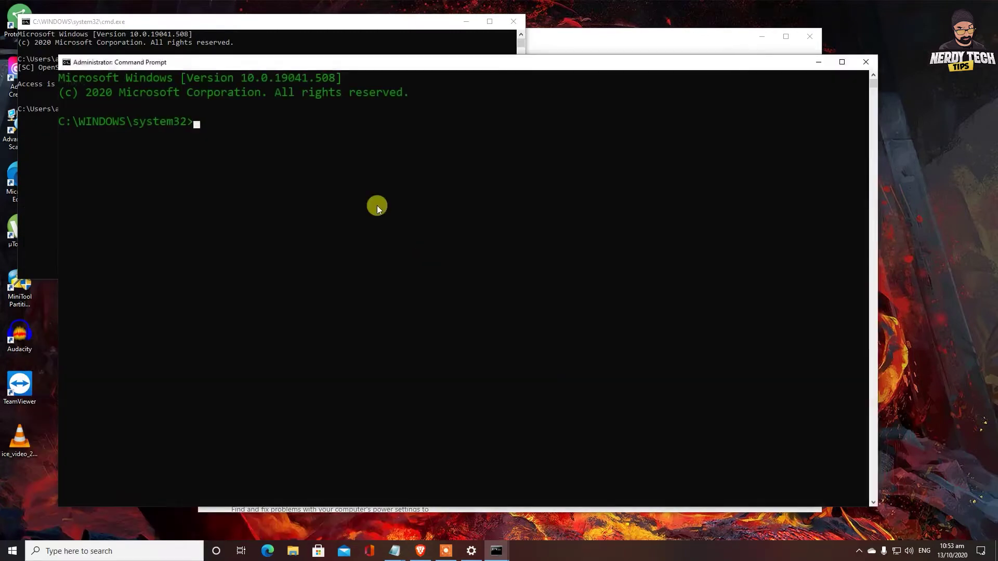
Paste and run sc config start=auto for wuauserv and cryptSvc in the admin Command Prompt
{"action": "right_click", "coordinate": [221, 63]}
{"action": "mouse_move", "coordinate": [269, 138]}
{"action": "left_click", "coordinate": [340, 163]}
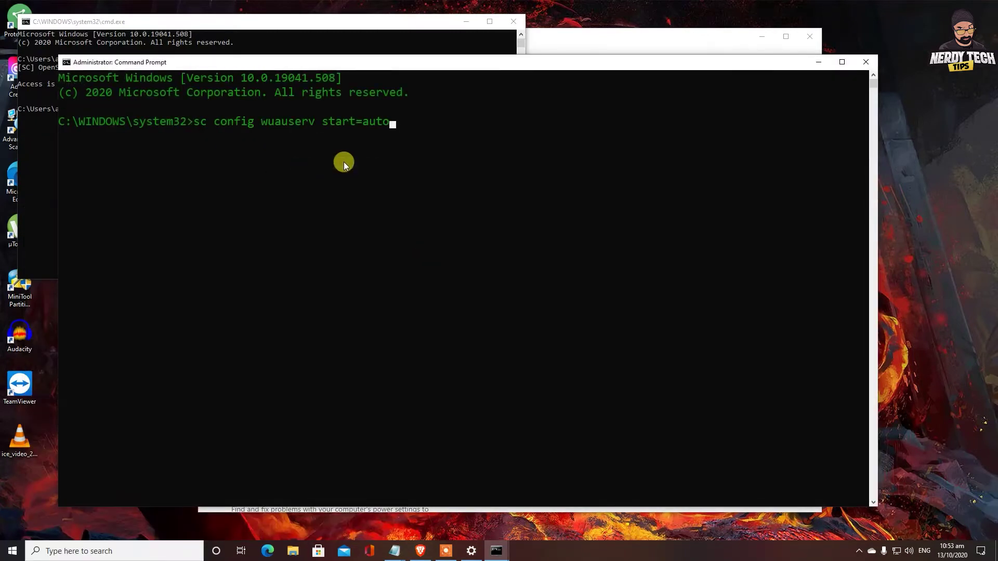
{"action": "key", "text": "Return"}
{"action": "left_click", "coordinate": [420, 551]}
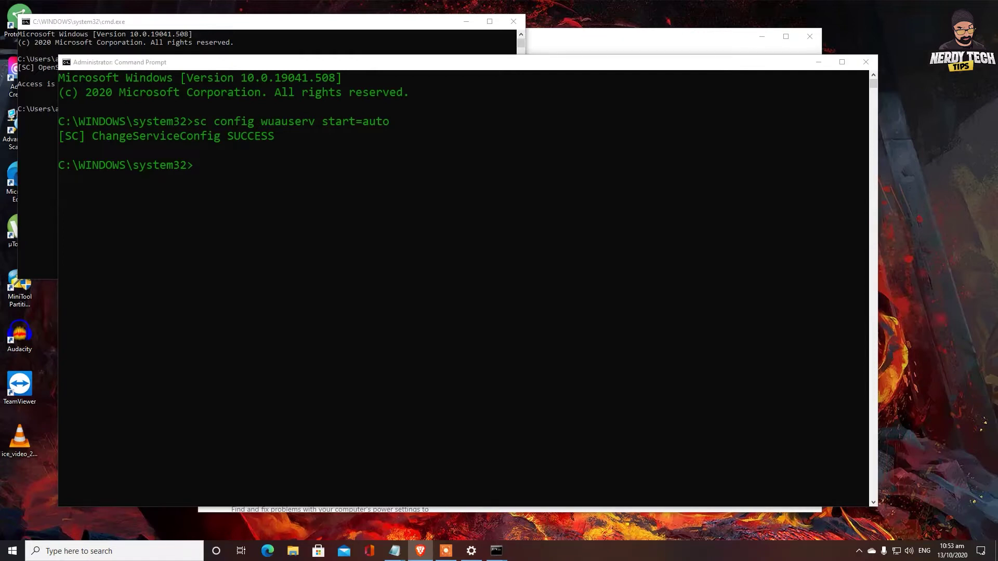
{"action": "right_click", "coordinate": [270, 62]}
{"action": "mouse_move", "coordinate": [319, 141]}
{"action": "left_click", "coordinate": [382, 161]}
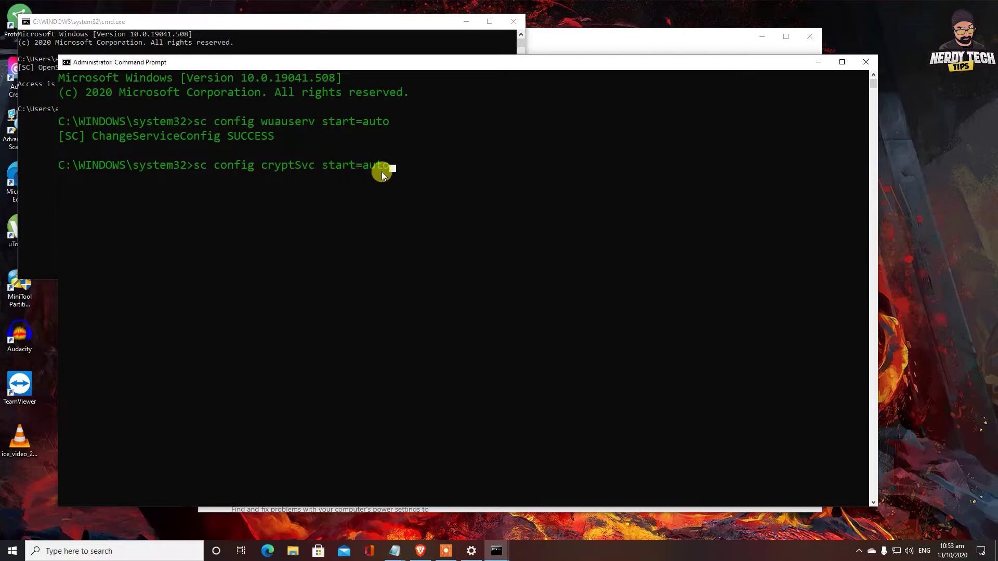
{"action": "key", "text": "Return"}
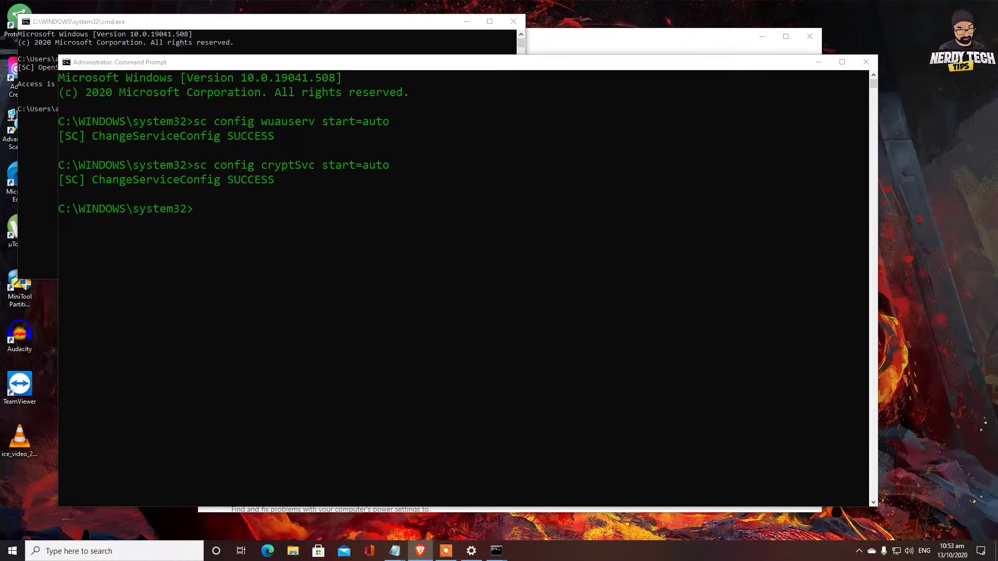
Paste and run sc config start=auto for bits and trustedinstaller, each reporting SUCCESS
{"action": "right_click", "coordinate": [200, 63]}
{"action": "mouse_move", "coordinate": [234, 142]}
{"action": "left_click", "coordinate": [317, 164]}
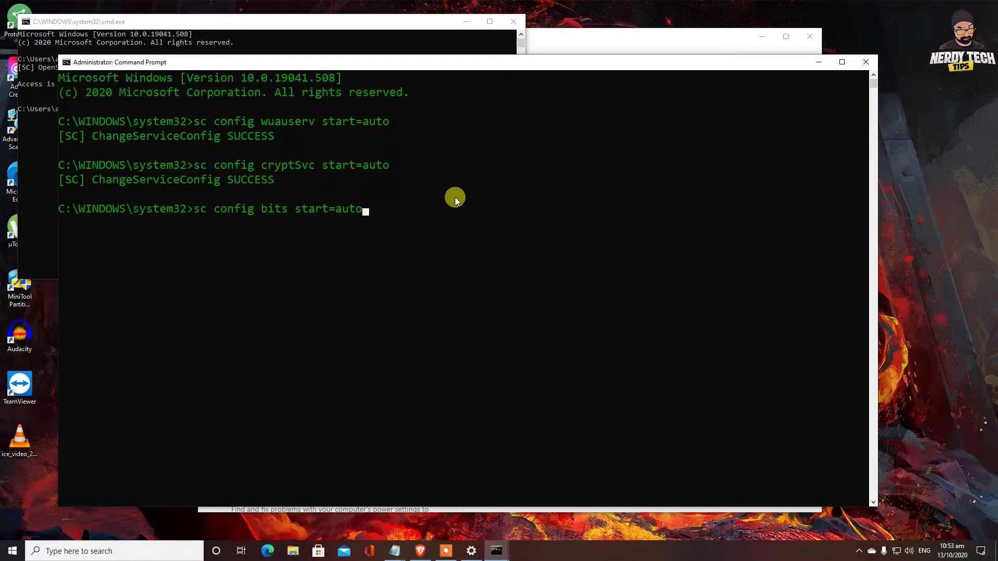
{"action": "key", "text": "Return"}
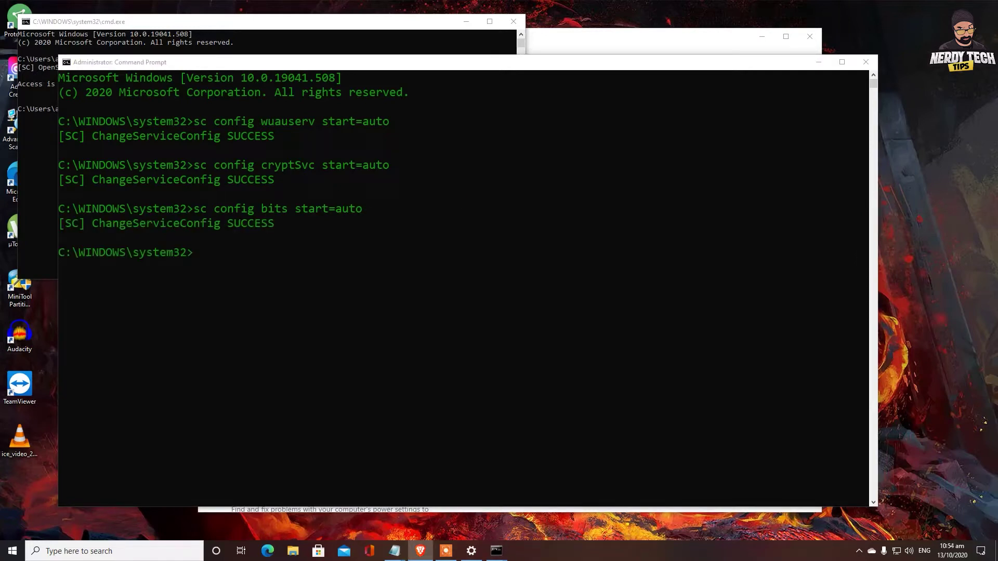
{"action": "right_click", "coordinate": [310, 63]}
{"action": "mouse_move", "coordinate": [329, 138]}
{"action": "left_click", "coordinate": [428, 169]}
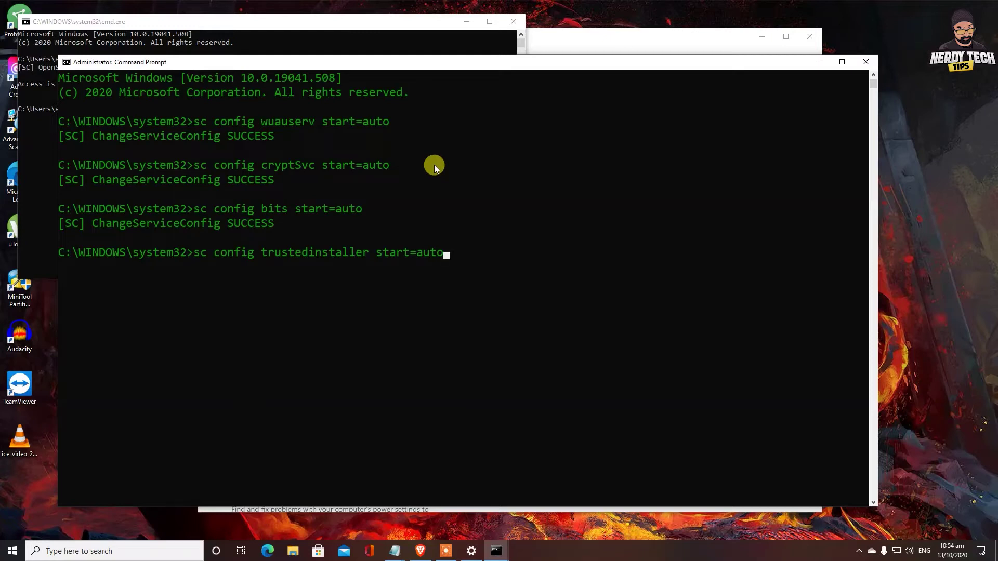
{"action": "key", "text": "Return"}
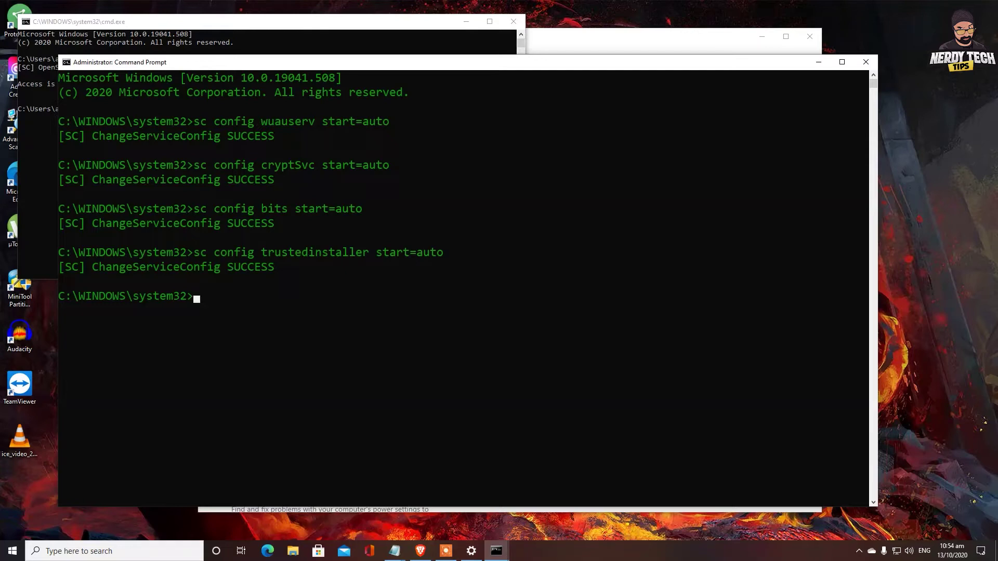
Go back to Troubleshoot and open the Windows Update page with the update-service shutdown error
{"action": "left_click", "coordinate": [574, 38]}
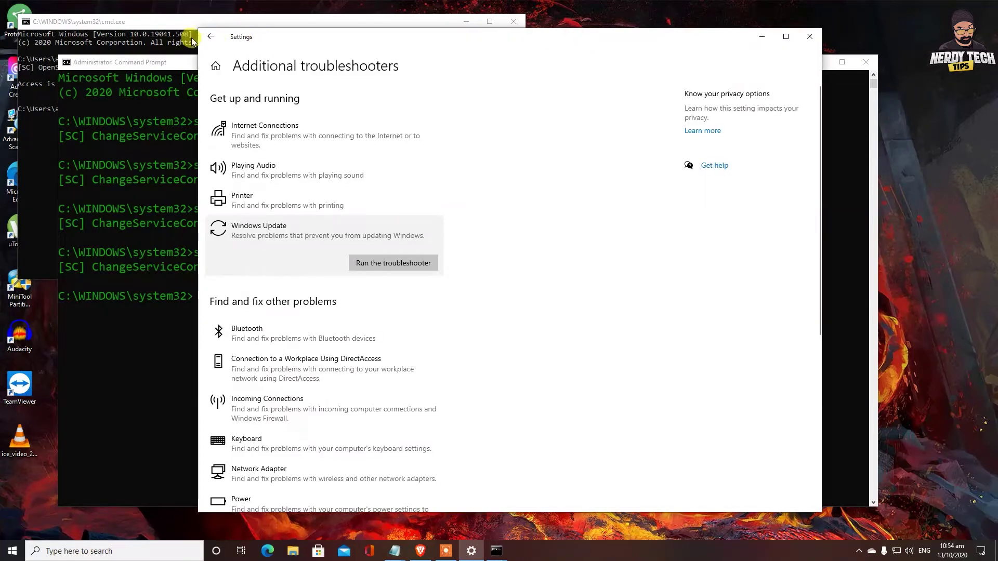
{"action": "left_click", "coordinate": [211, 37]}
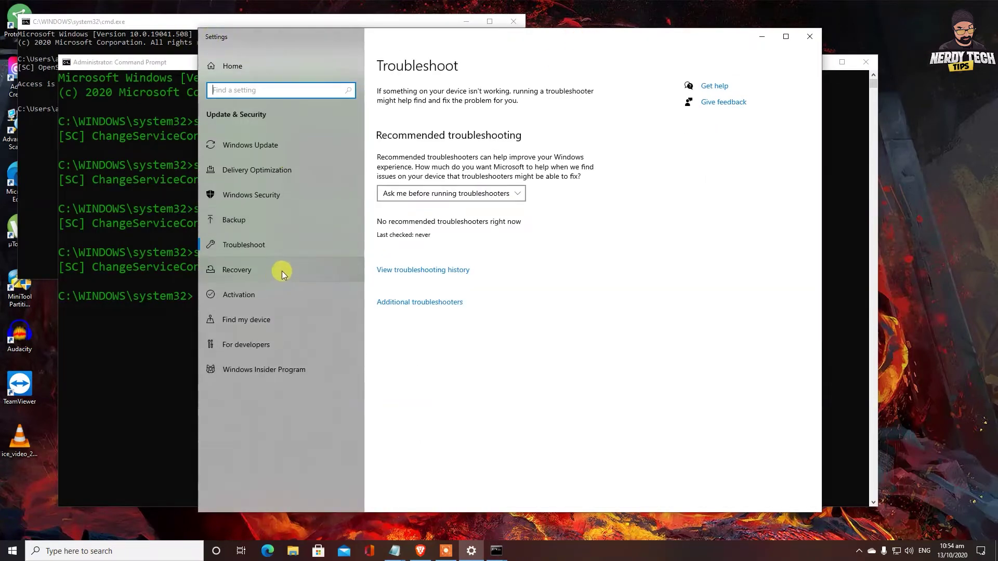
{"action": "left_click", "coordinate": [259, 193]}
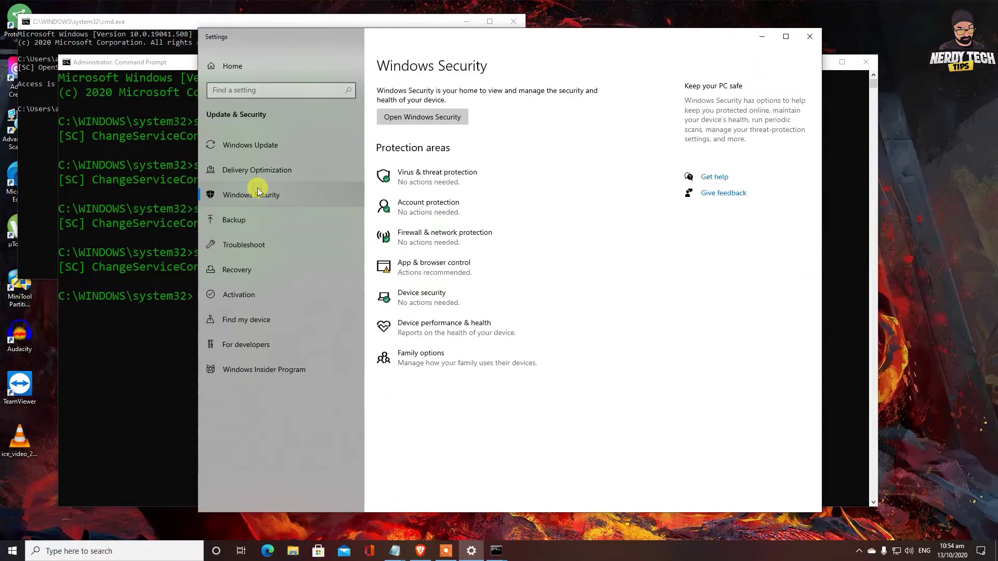
{"action": "left_click", "coordinate": [260, 145]}
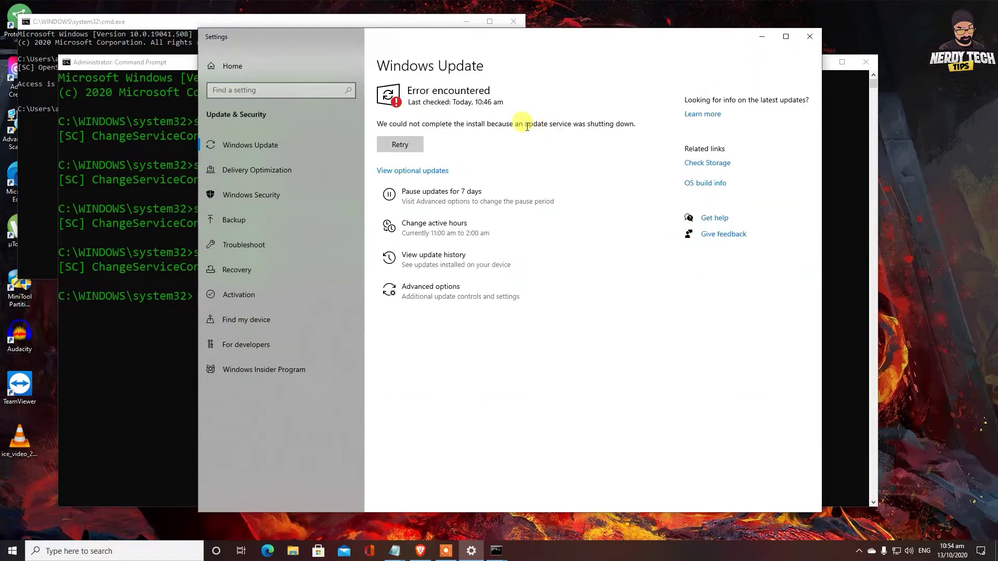
{"action": "left_click_drag", "start_coordinate": [527, 124], "coordinate": [646, 127]}
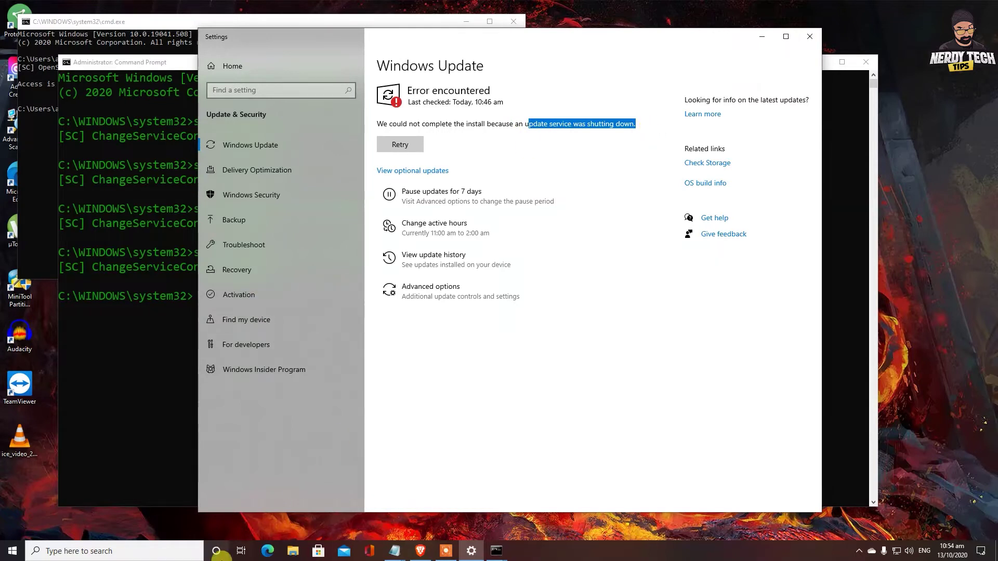
Search 'serv' and open the Services console
{"action": "left_click", "coordinate": [141, 555]}
{"action": "type", "text": "serv"}
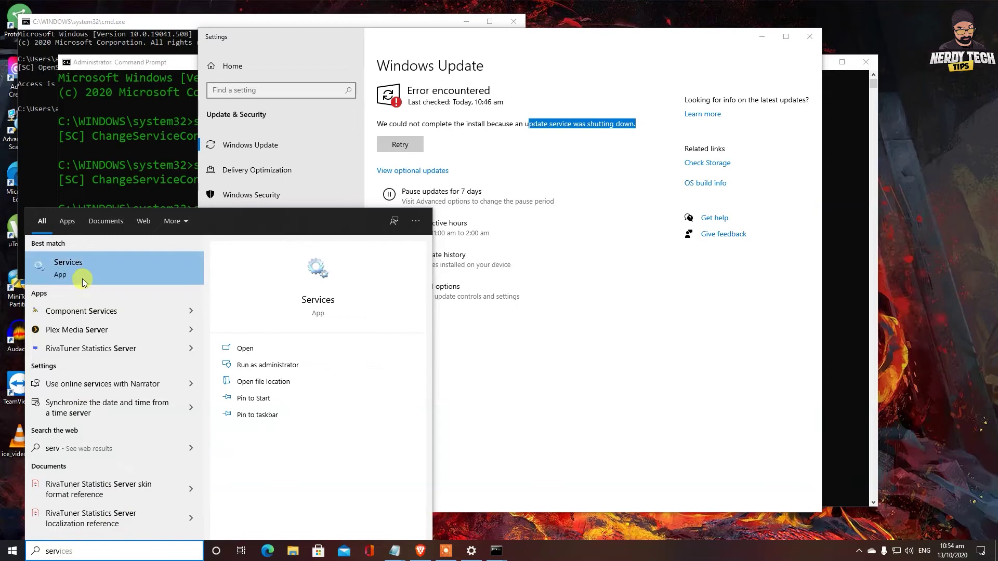
{"action": "left_click", "coordinate": [82, 278]}
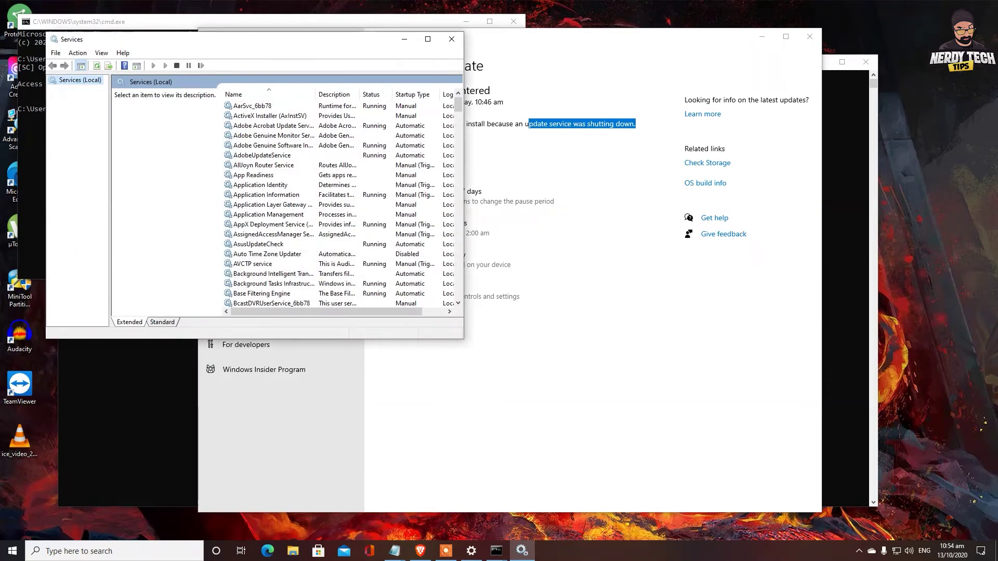
Select the Windows Update service in Services, widen the window, and restart the service
{"action": "scroll", "coordinate": [276, 242], "scroll_direction": "down", "scroll_amount": 12}
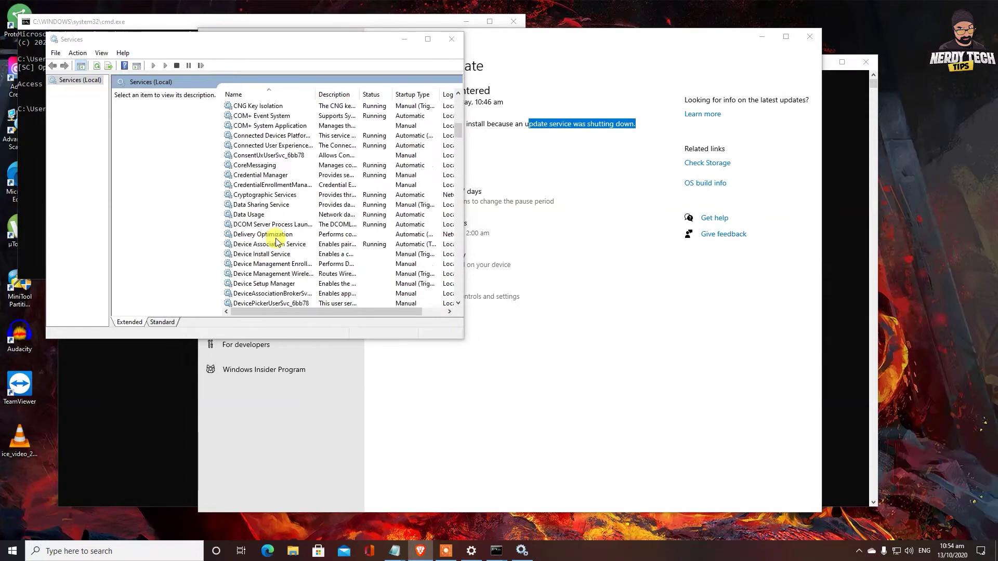
{"action": "scroll", "coordinate": [276, 241], "scroll_direction": "down", "scroll_amount": 20}
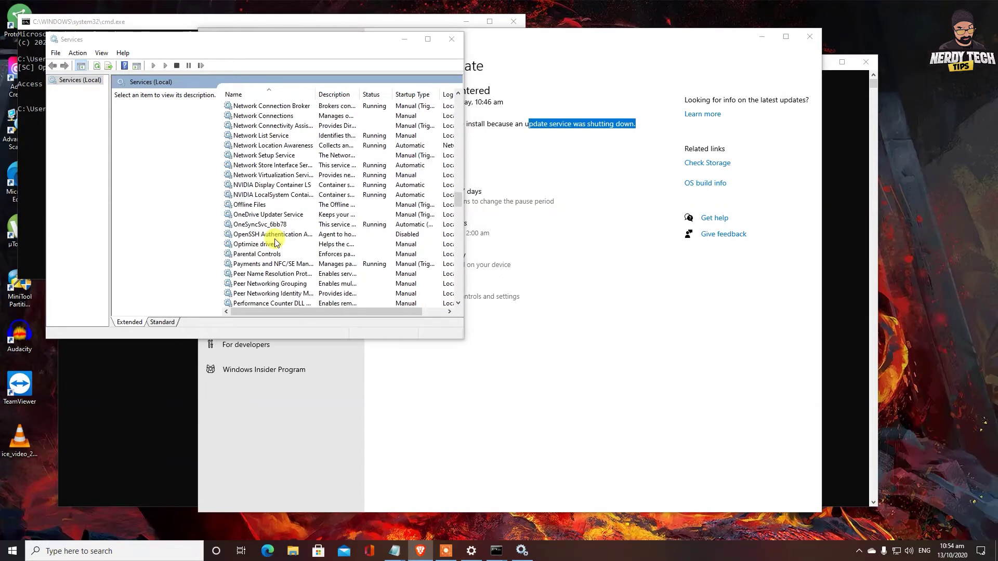
{"action": "scroll", "coordinate": [276, 242], "scroll_direction": "down", "scroll_amount": 20}
{"action": "left_click", "coordinate": [263, 224]}
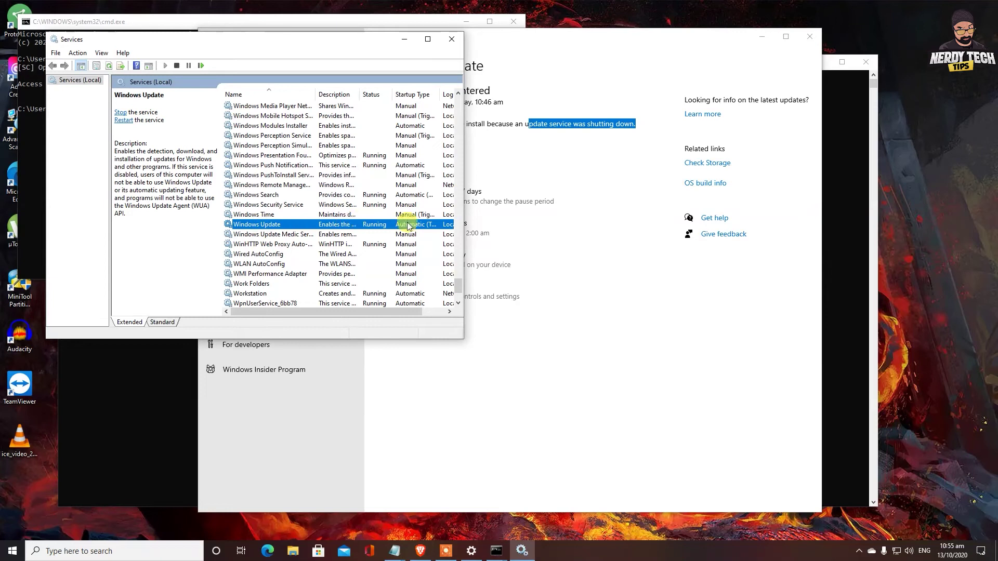
{"action": "left_click_drag", "start_coordinate": [463, 197], "coordinate": [781, 236]}
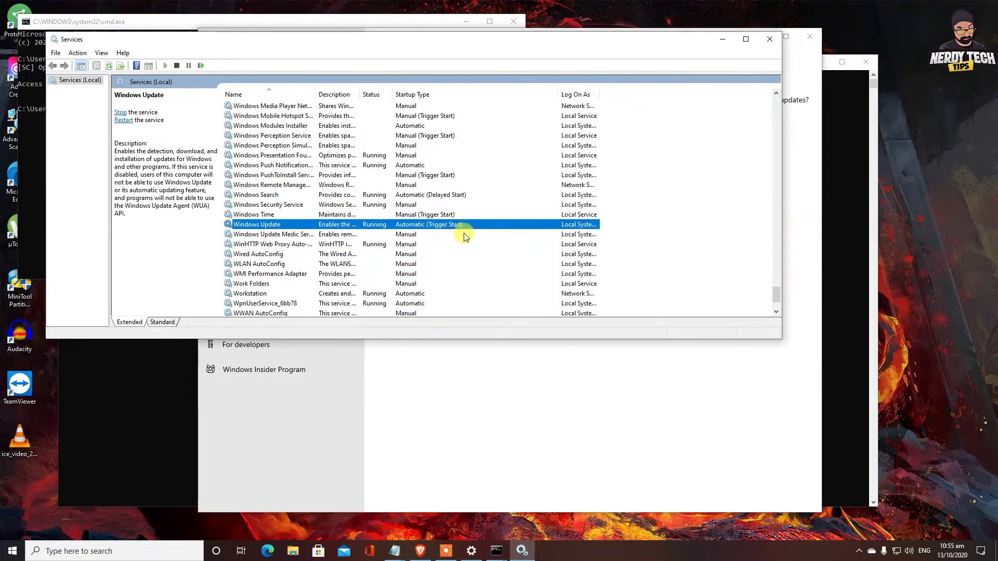
{"action": "left_click", "coordinate": [121, 112]}
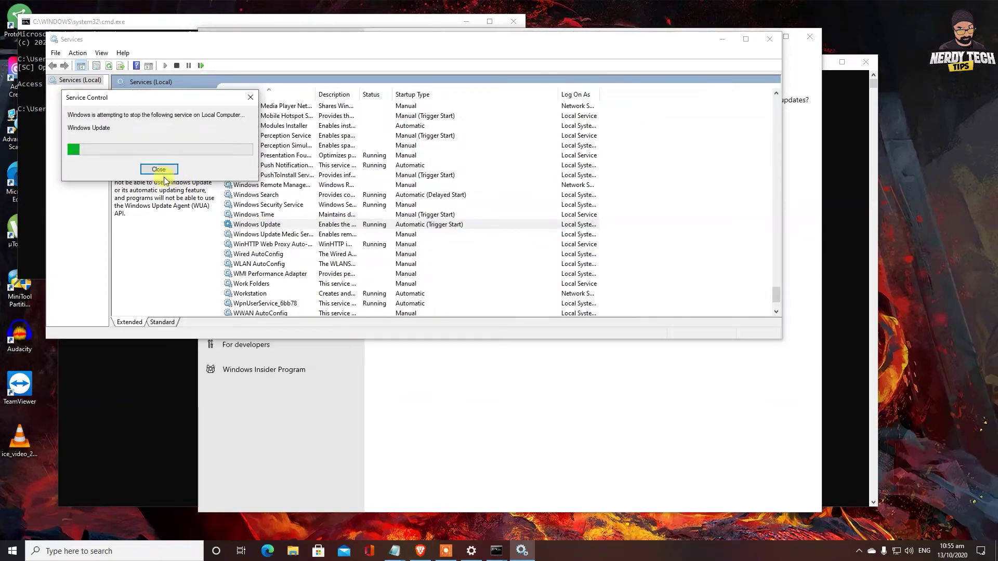
{"action": "left_click", "coordinate": [158, 172]}
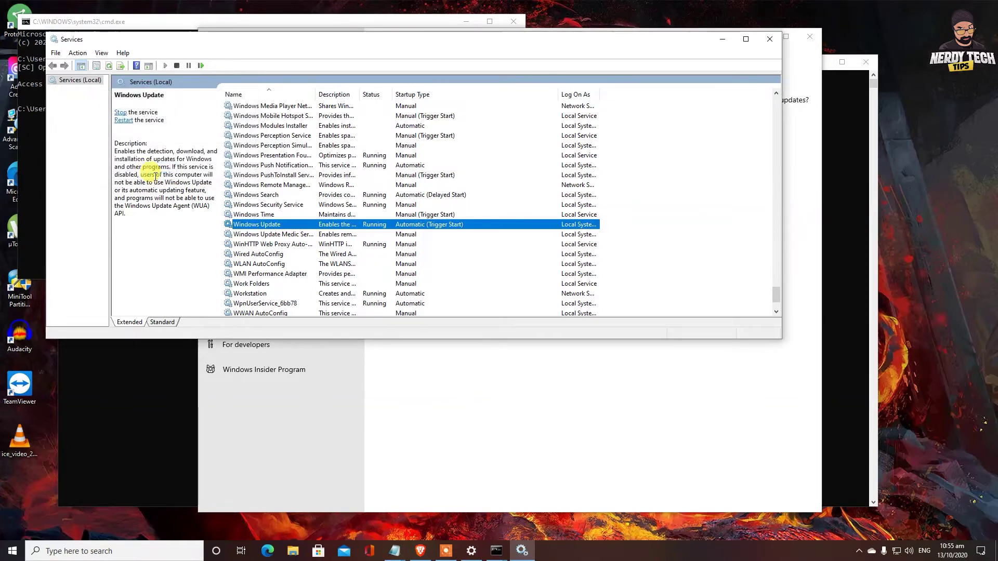
{"action": "left_click", "coordinate": [499, 367]}
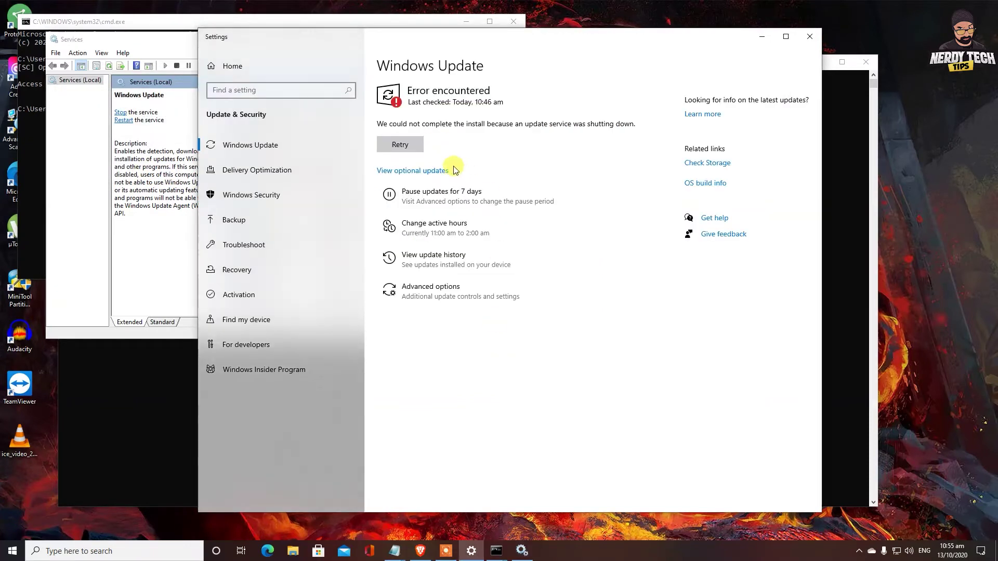
Retry the update until KB4576945 shows Pending restart, then close Settings, Services and Command Prompt
{"action": "left_click", "coordinate": [394, 145]}
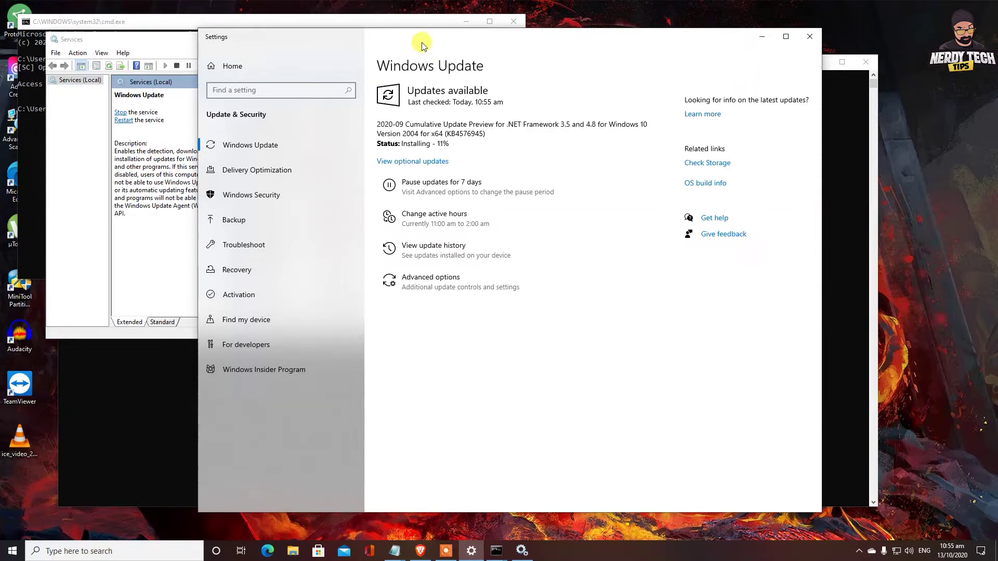
{"action": "left_click_drag", "start_coordinate": [421, 44], "coordinate": [527, 51]}
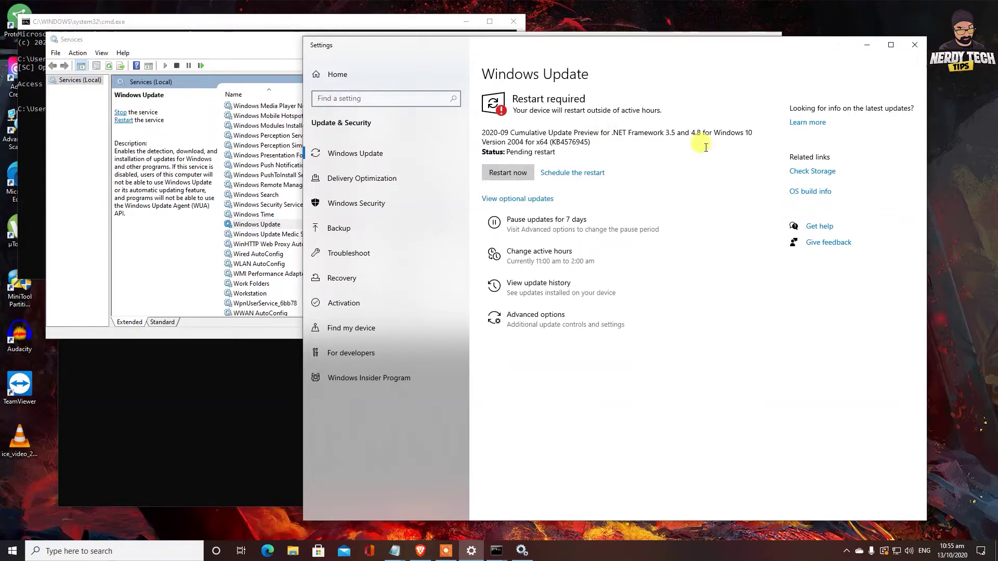
{"action": "left_click_drag", "start_coordinate": [781, 51], "coordinate": [702, 56]}
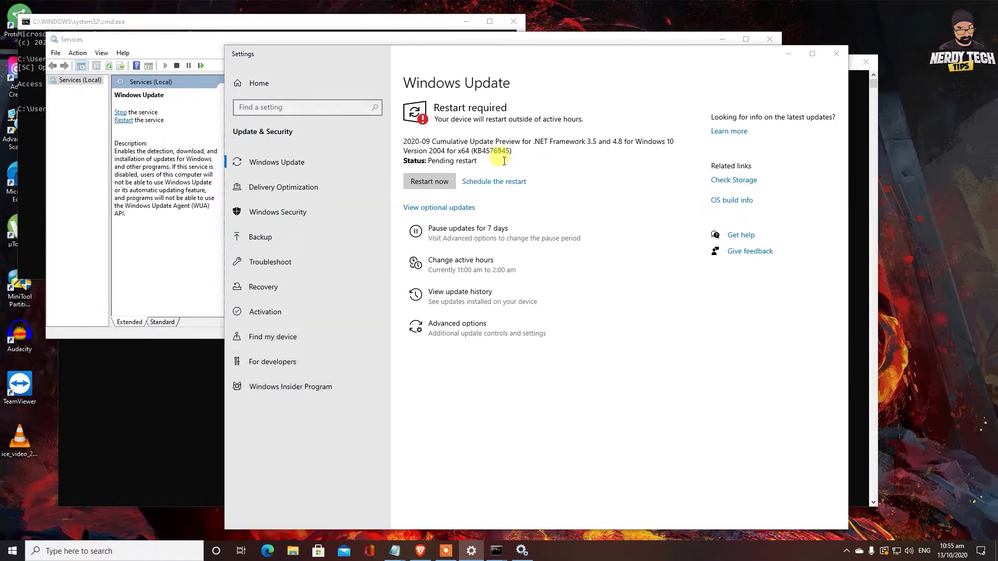
{"action": "left_click", "coordinate": [829, 54]}
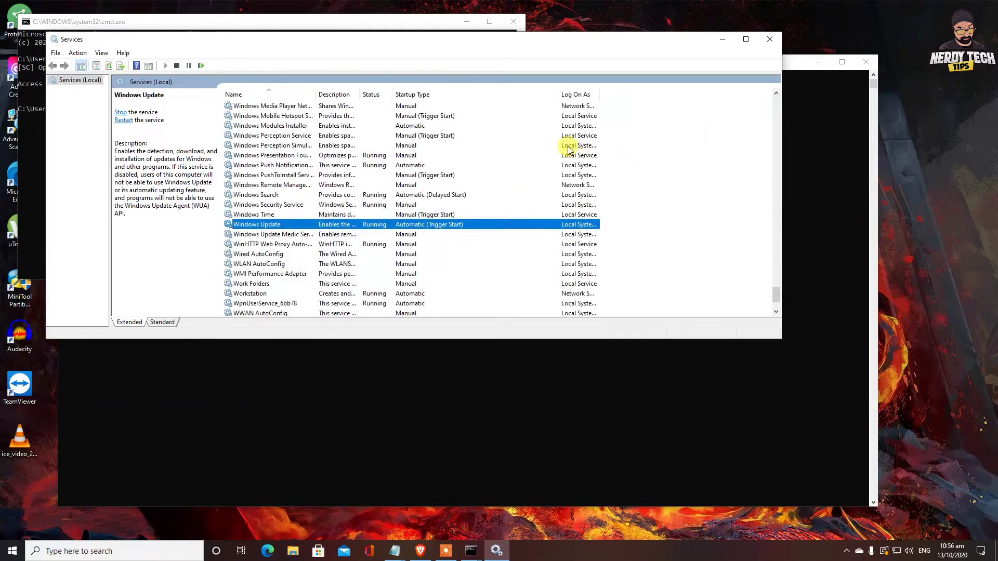
{"action": "left_click", "coordinate": [720, 40]}
{"action": "left_click", "coordinate": [866, 62]}
Open Notifications & actions via a 'noti' search and turn off lock-screen notifications
{"action": "left_click", "coordinate": [508, 19]}
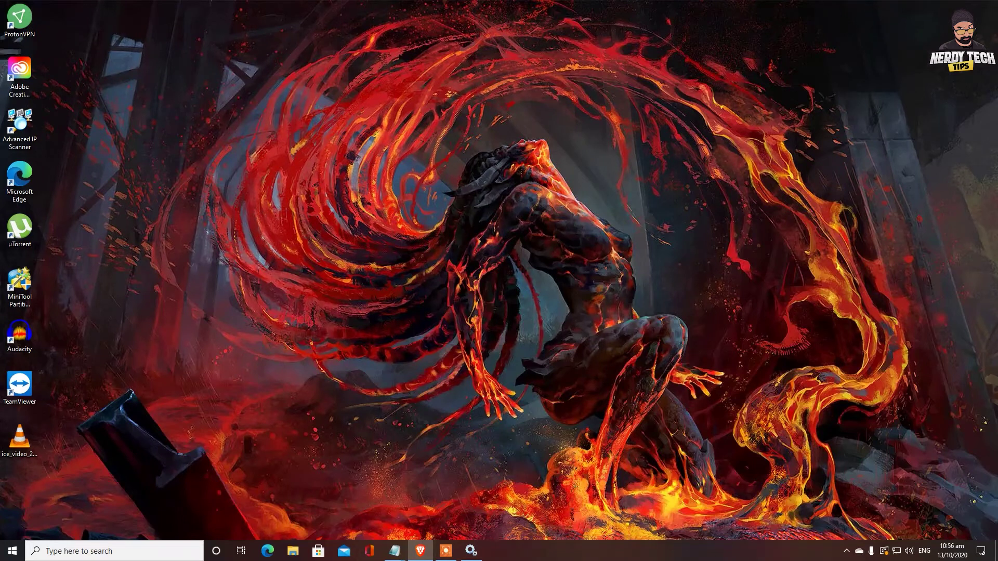
{"action": "left_click", "coordinate": [87, 550]}
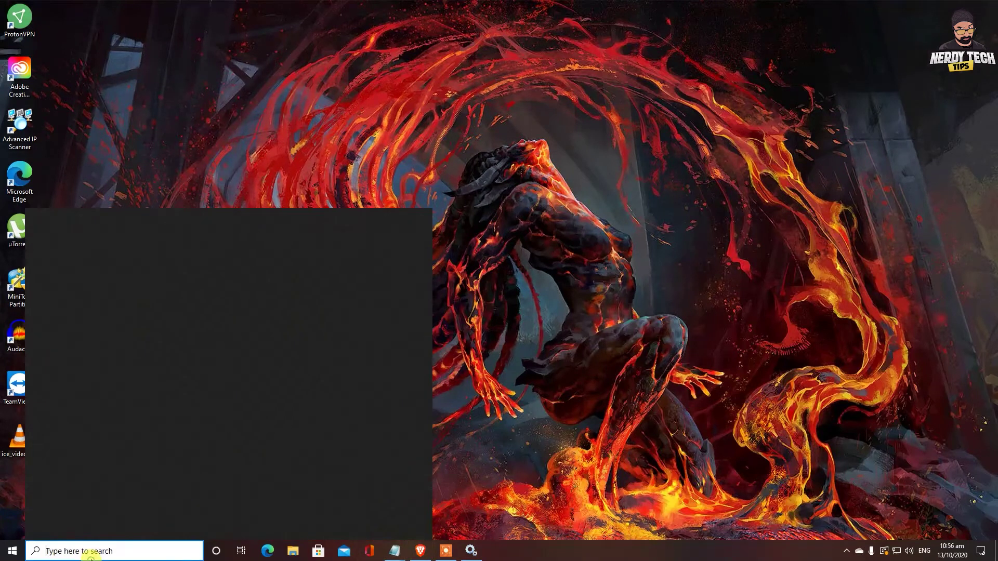
{"action": "type", "text": "no"}
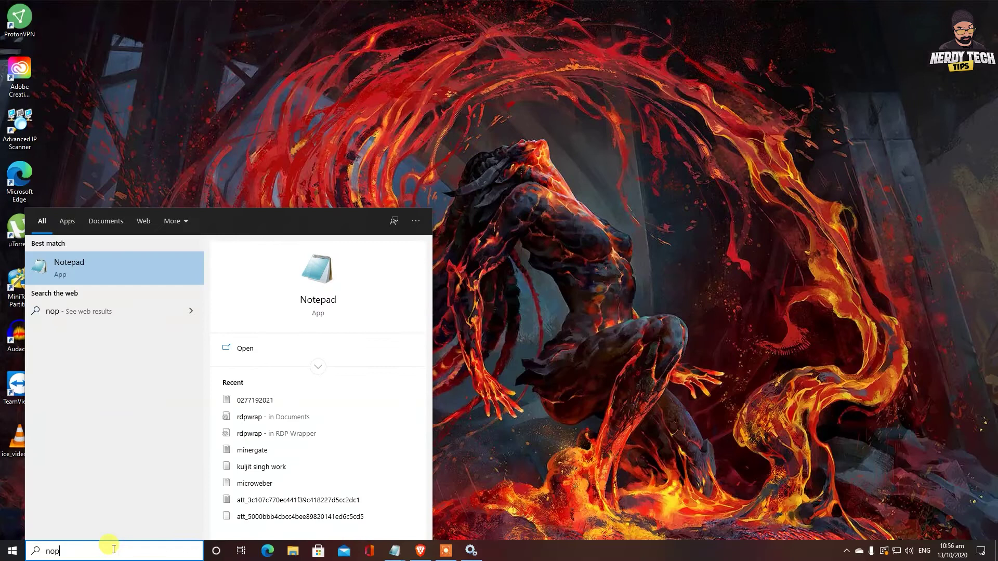
{"action": "type", "text": "ti"}
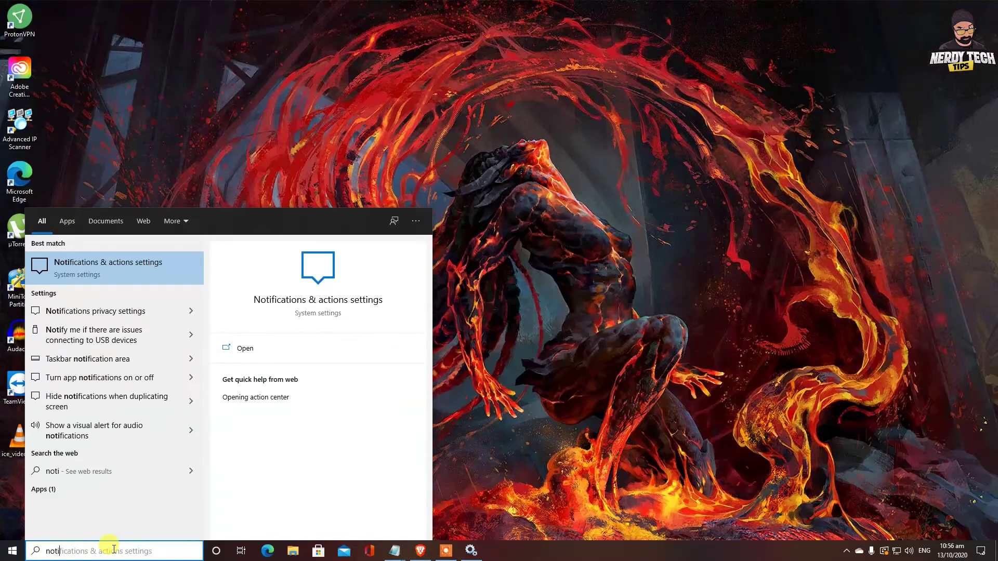
{"action": "key", "text": "Return"}
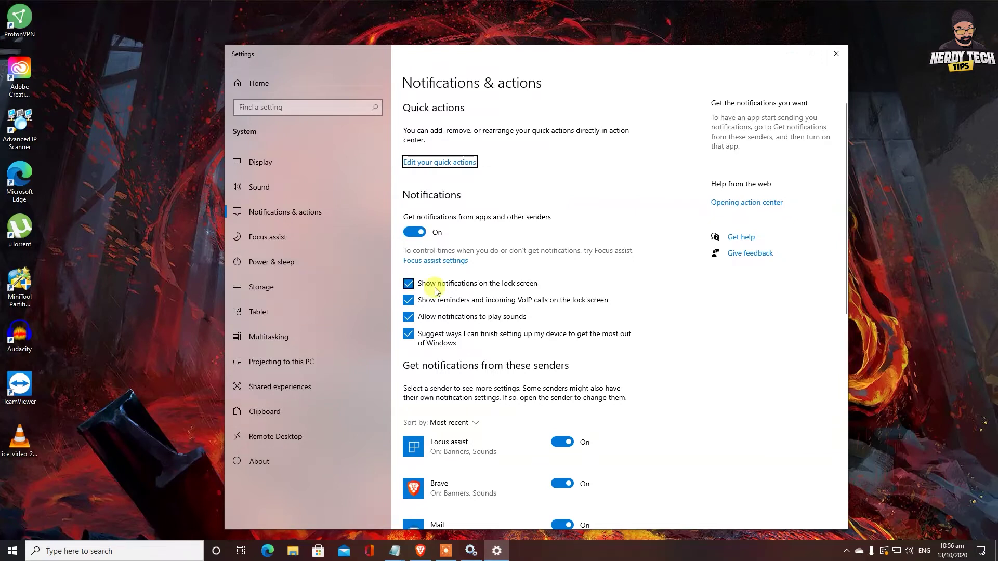
{"action": "left_click", "coordinate": [408, 284]}
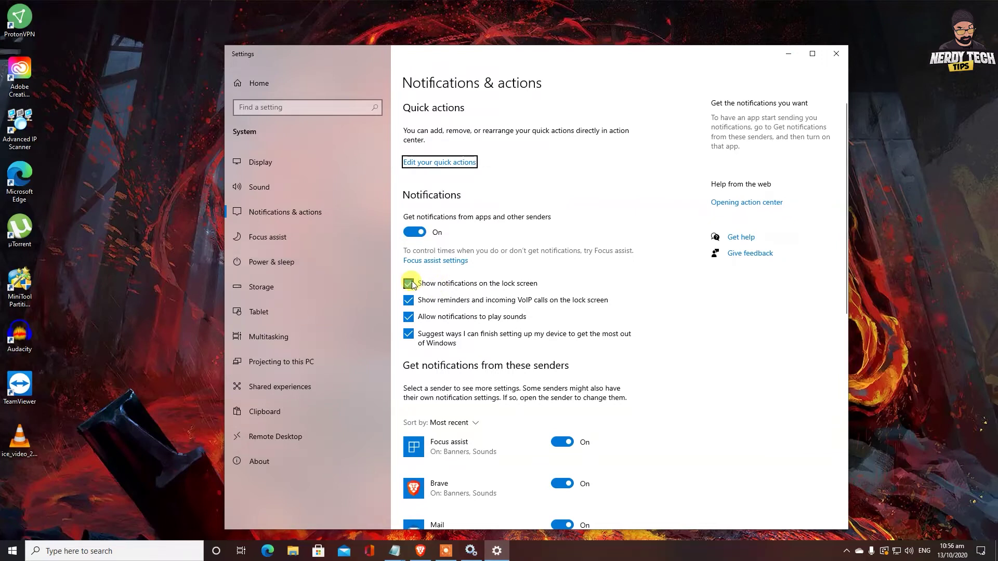
Turn off Focus assist, Brave, Mail, Office, AutoPlay, Automatic file downloads, Edge and Settings notifications, keeping Aircall on
{"action": "scroll", "coordinate": [468, 371], "scroll_direction": "down", "scroll_amount": 4}
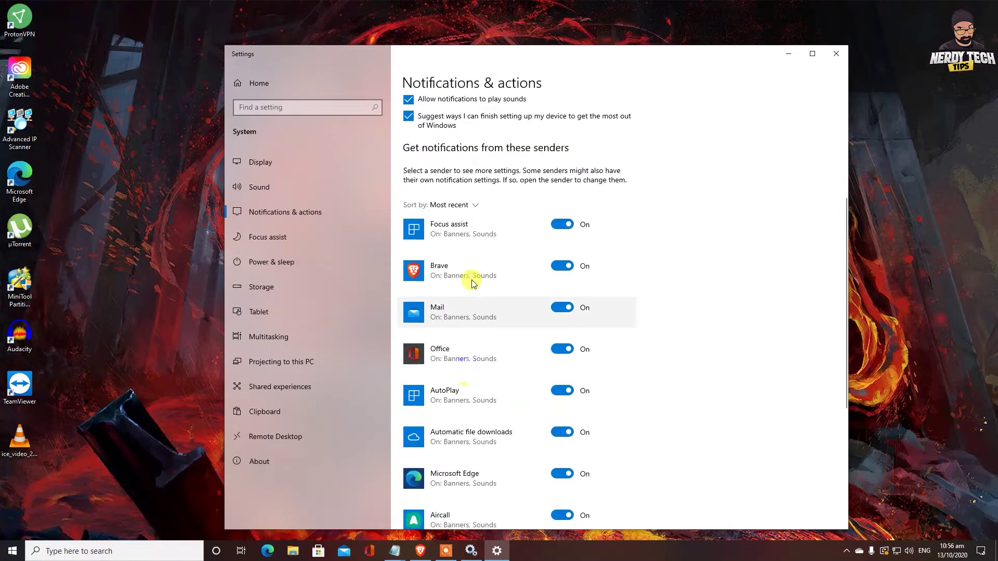
{"action": "left_click", "coordinate": [560, 224]}
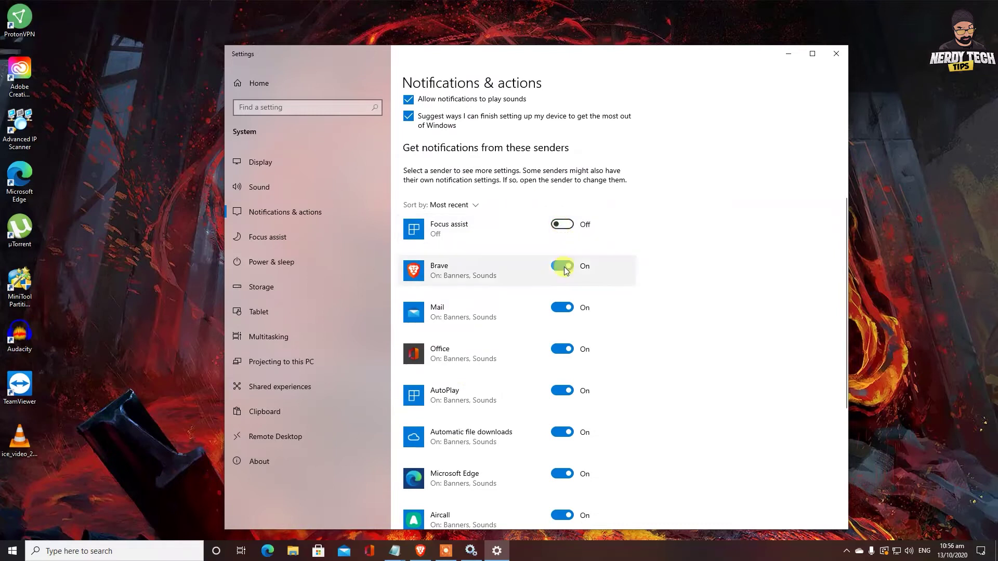
{"action": "left_click", "coordinate": [562, 266]}
{"action": "left_click", "coordinate": [563, 308]}
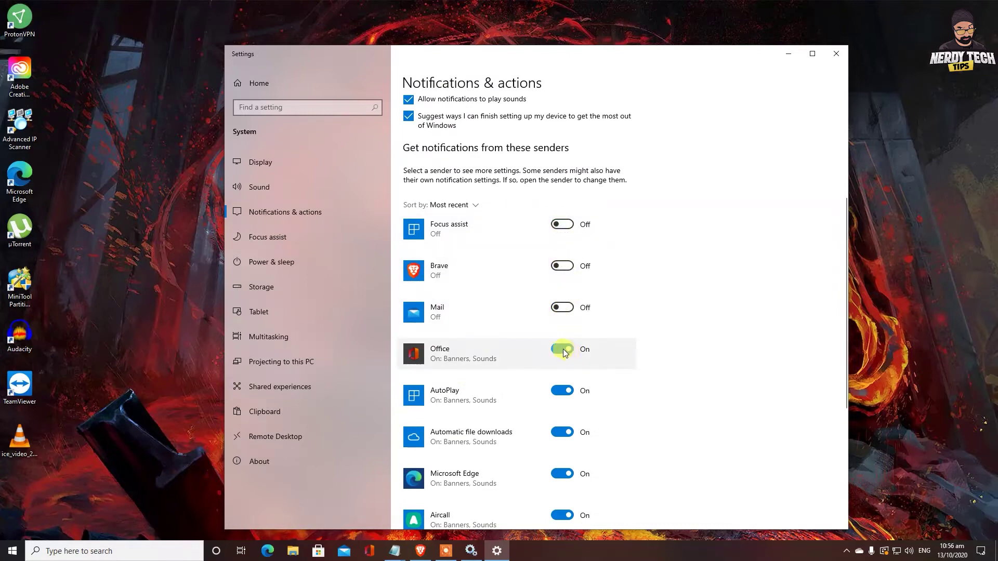
{"action": "left_click", "coordinate": [563, 350]}
{"action": "left_click", "coordinate": [563, 392]}
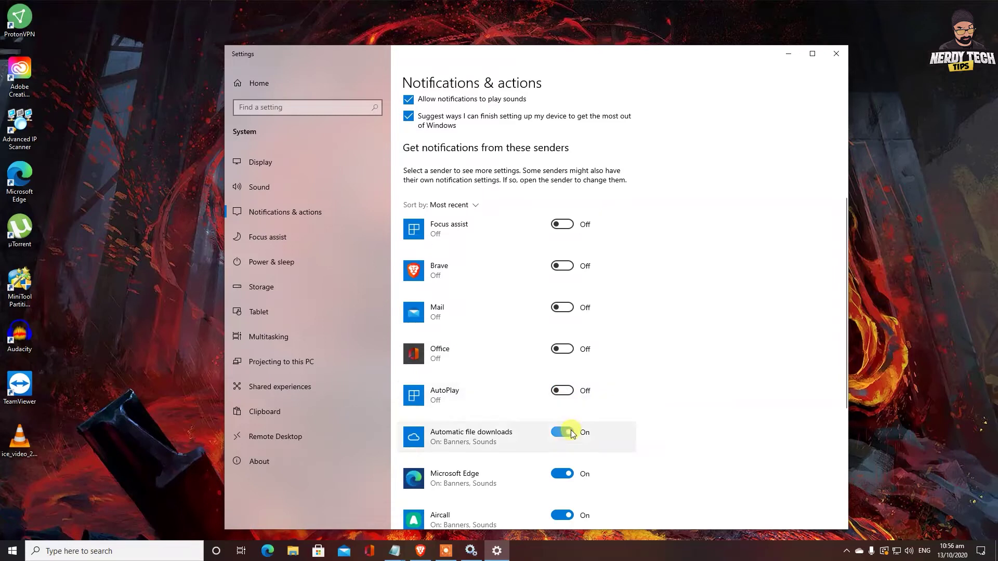
{"action": "left_click", "coordinate": [570, 434]}
{"action": "scroll", "coordinate": [572, 416], "scroll_direction": "down", "scroll_amount": 5}
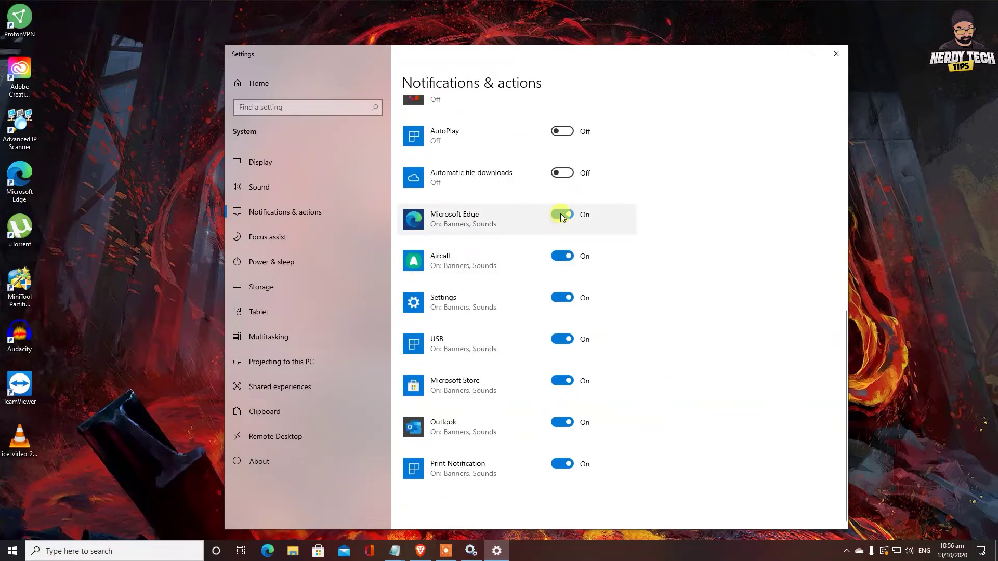
{"action": "left_click", "coordinate": [561, 215]}
{"action": "left_click", "coordinate": [566, 257]}
{"action": "left_click", "coordinate": [564, 257]}
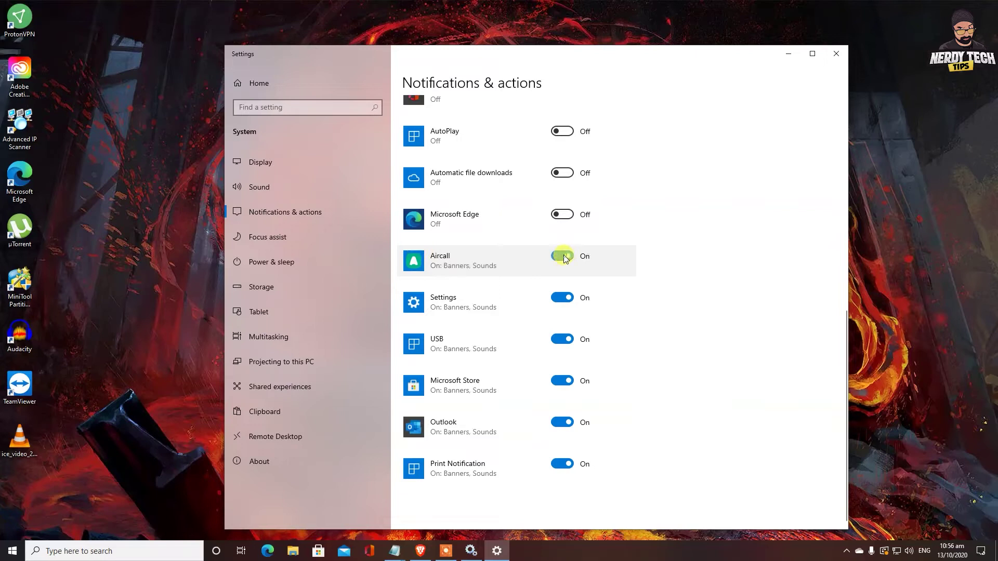
{"action": "left_click", "coordinate": [564, 298]}
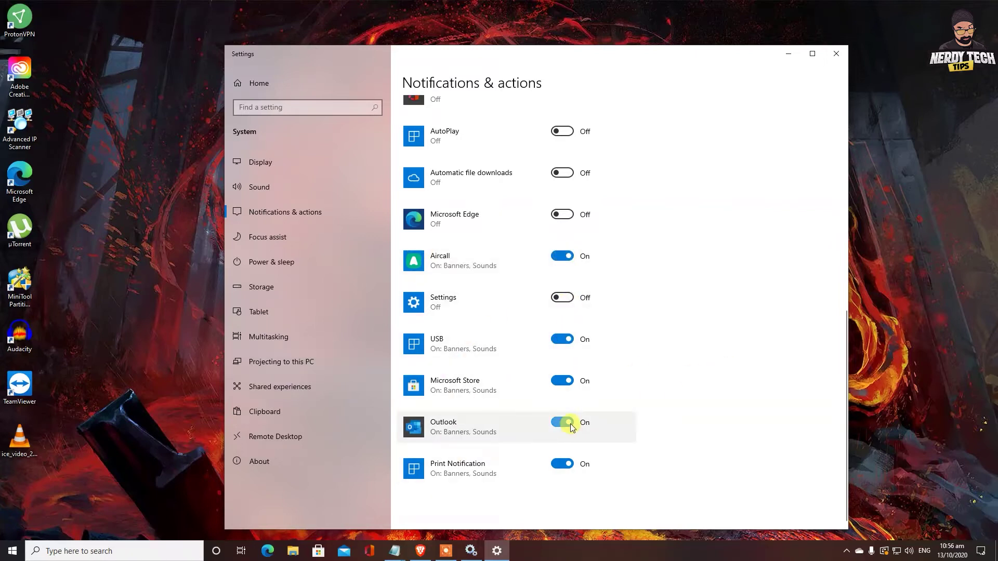
Change the desktop background to a solid blue-purple colour in Personalization
{"action": "left_click", "coordinate": [246, 91]}
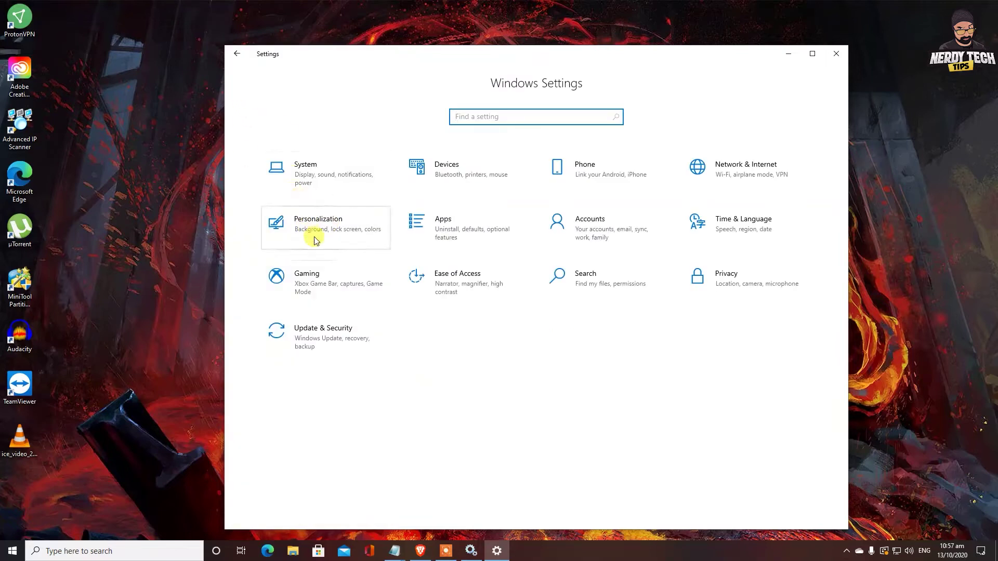
{"action": "left_click", "coordinate": [316, 239]}
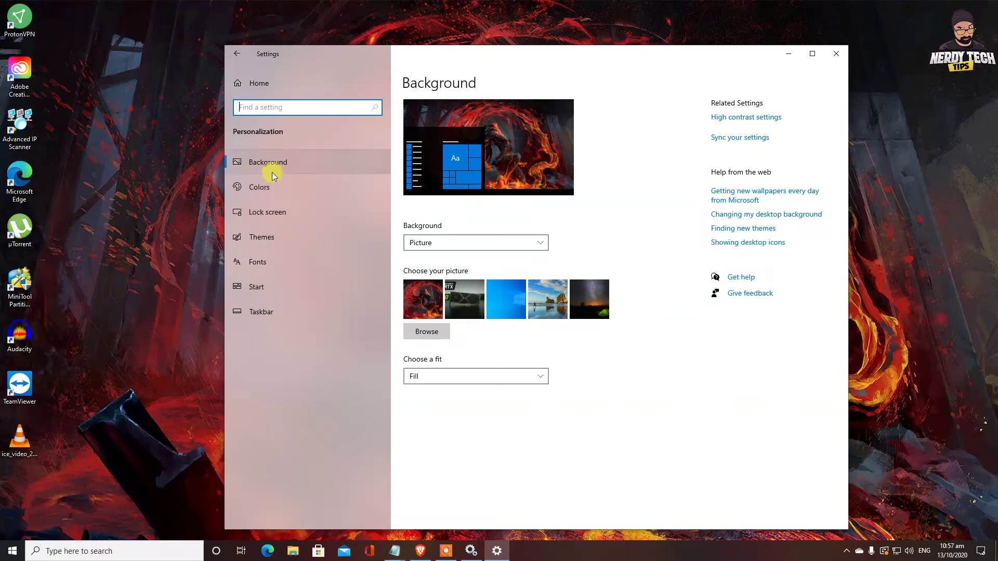
{"action": "left_click", "coordinate": [439, 243]}
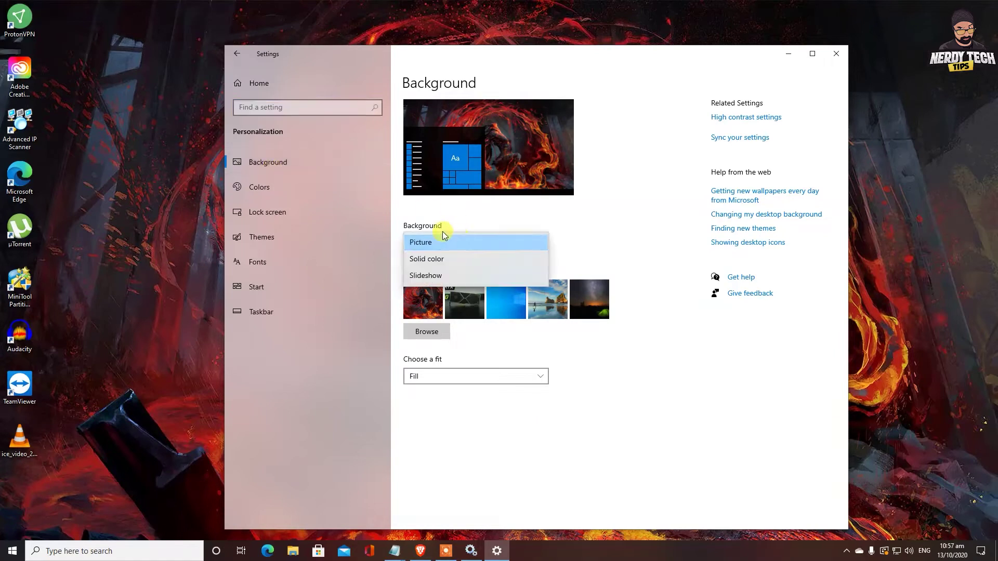
{"action": "left_click", "coordinate": [439, 258]}
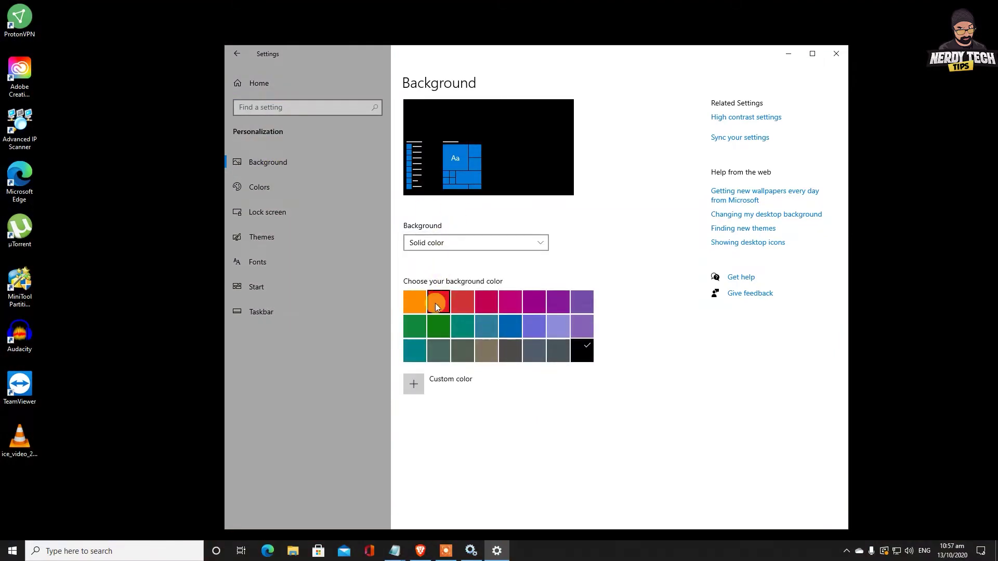
{"action": "left_click", "coordinate": [441, 332]}
{"action": "left_click", "coordinate": [535, 326]}
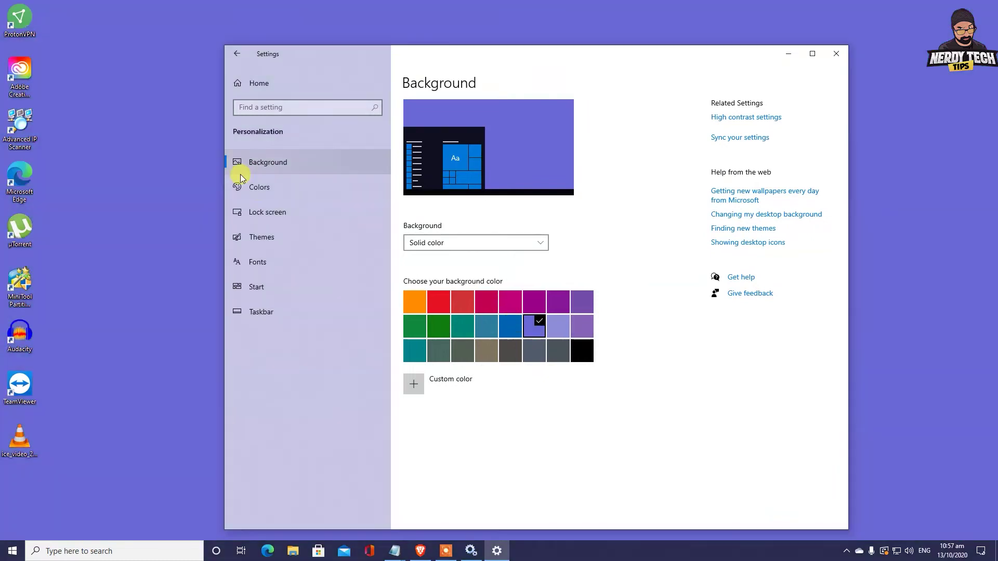
Turn transparency effects off on the Colors page and close Settings
{"action": "left_click", "coordinate": [258, 187]}
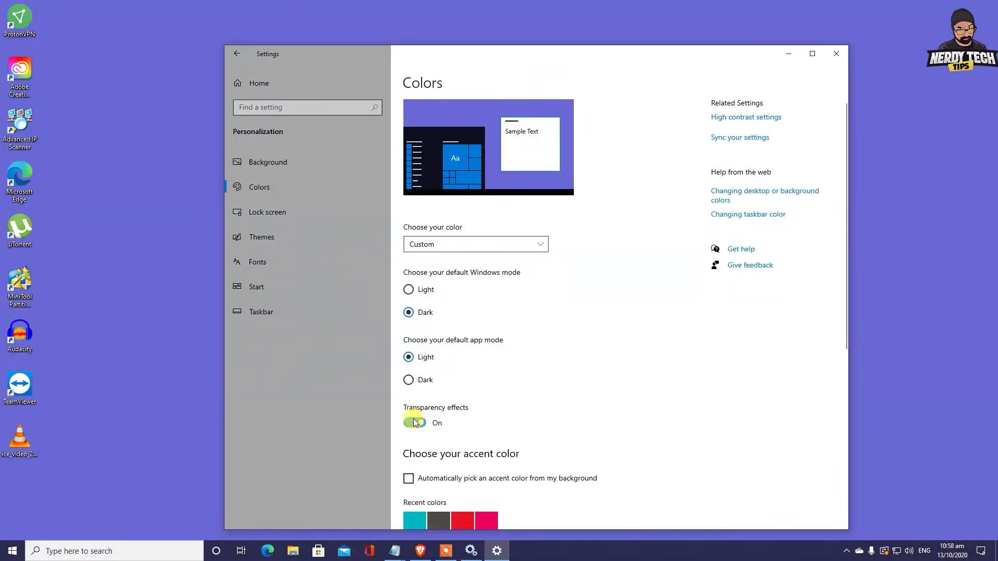
{"action": "left_click", "coordinate": [414, 416]}
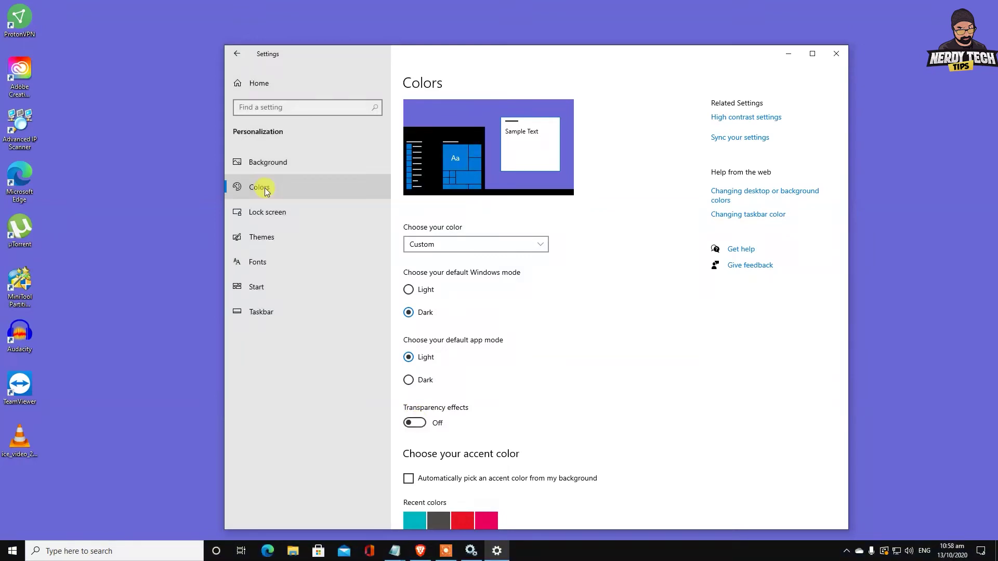
{"action": "left_click", "coordinate": [837, 53]}
Search 'defe', open Virus & threat protection, and go to its Manage settings page
{"action": "left_click", "coordinate": [96, 554]}
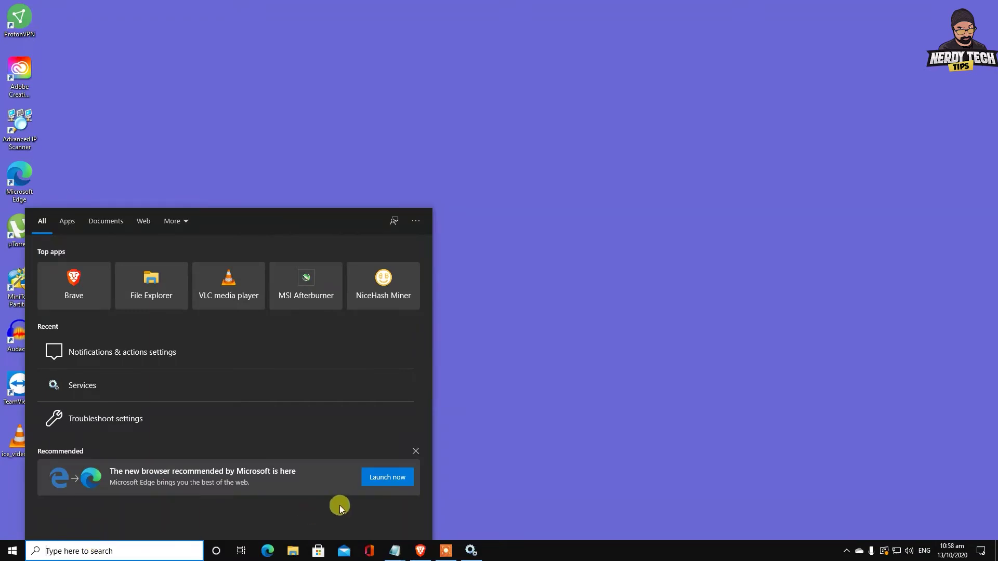
{"action": "type", "text": "defe"}
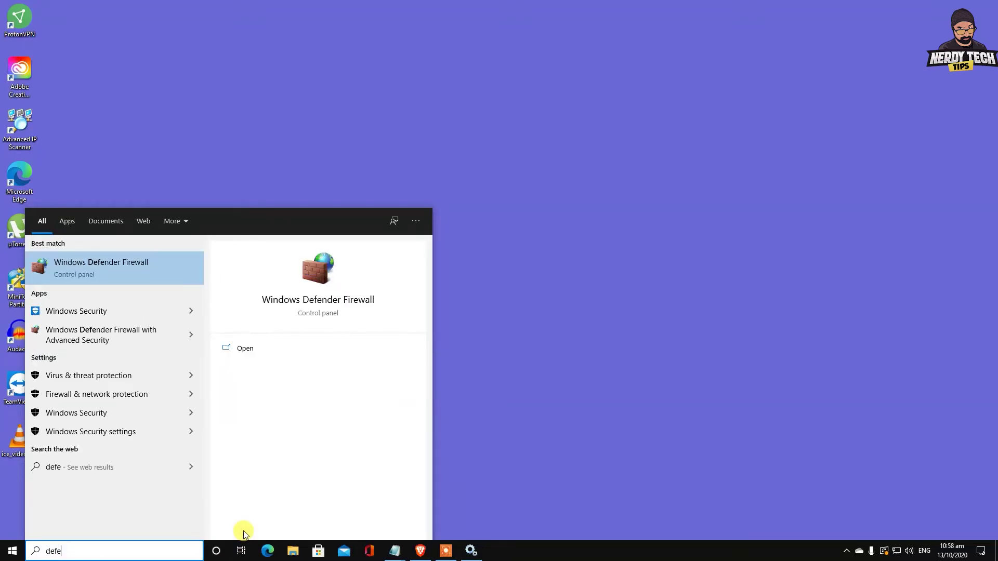
{"action": "key", "text": "Down"}
{"action": "key", "text": "Down"}
{"action": "key", "text": "Down"}
{"action": "key", "text": "Down"}
{"action": "key", "text": "Down"}
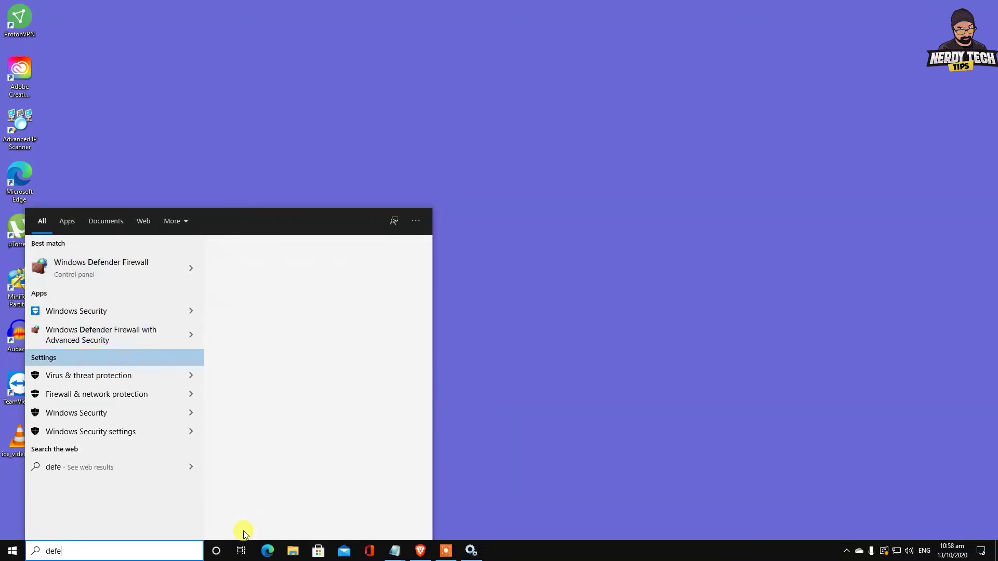
{"action": "key", "text": "Return"}
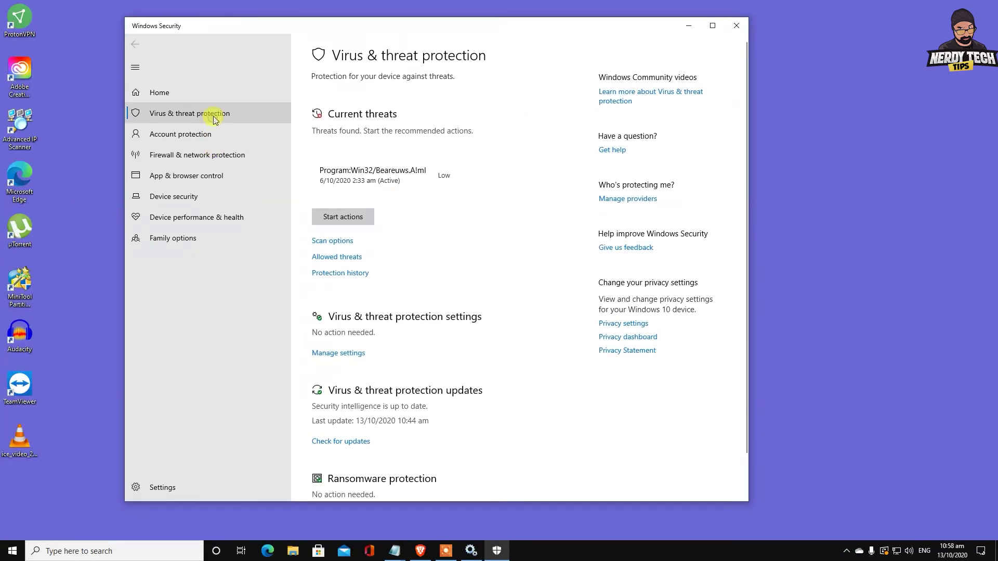
{"action": "scroll", "coordinate": [391, 283], "scroll_direction": "down", "scroll_amount": 1}
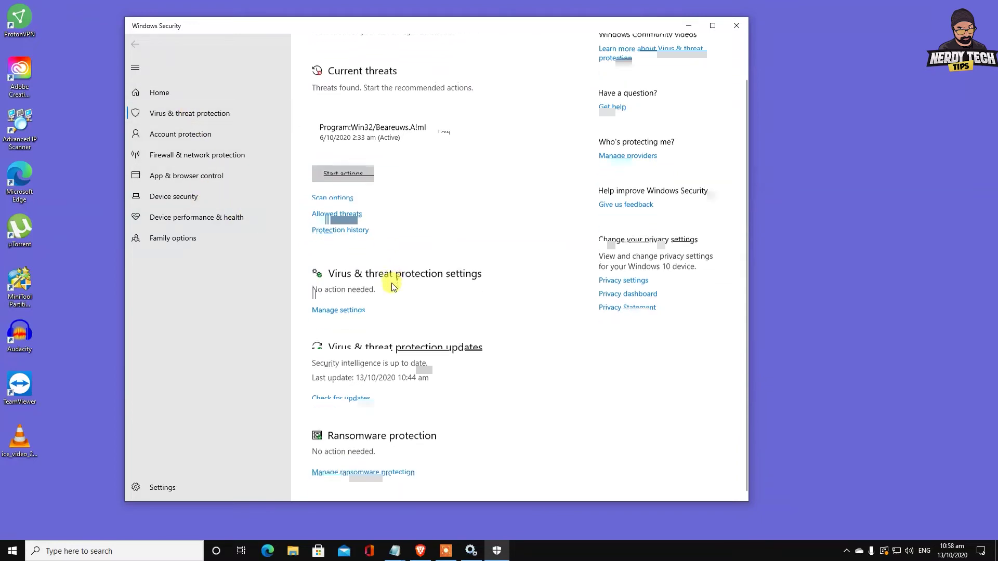
{"action": "left_click", "coordinate": [344, 308]}
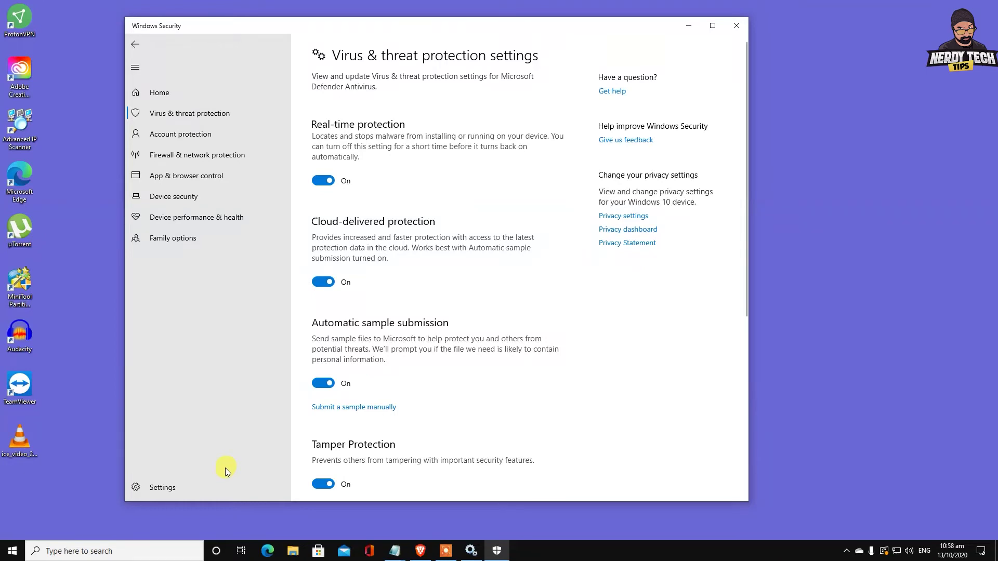
Launch gpedit.msc from the Run dialog's command history
{"action": "key", "text": "super+r"}
{"action": "left_click_drag", "start_coordinate": [185, 429], "coordinate": [541, 258]}
{"action": "left_click", "coordinate": [557, 307]}
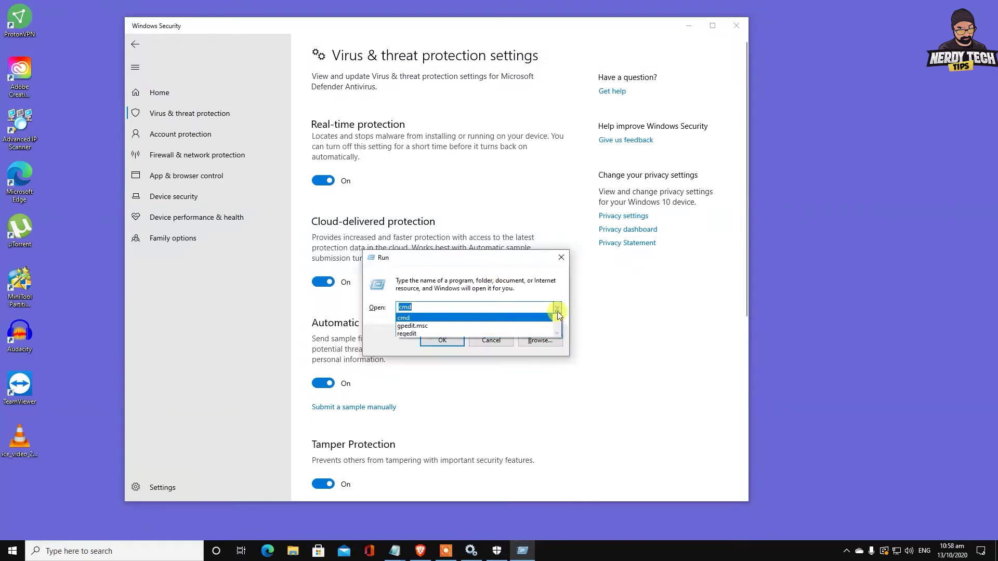
{"action": "left_click", "coordinate": [440, 326]}
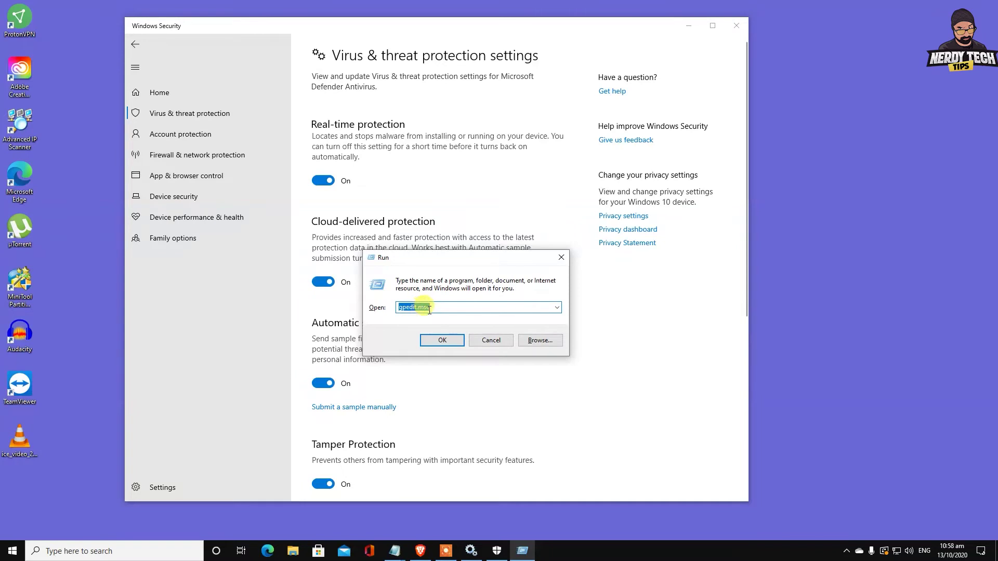
{"action": "left_click", "coordinate": [446, 339]}
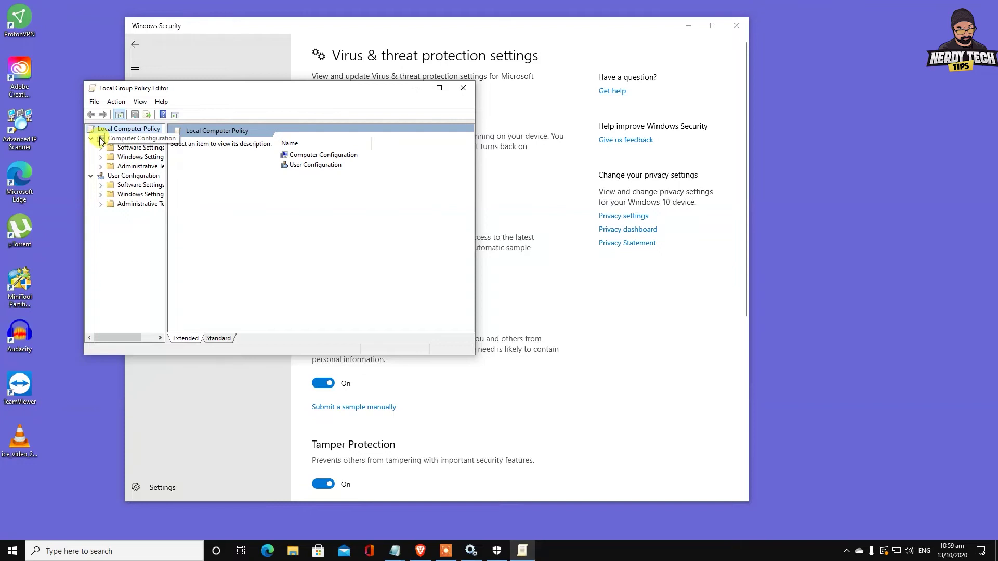
Navigate Administrative Templates > Windows Components > Microsoft Defender Antivirus and open 'Turn off Microsoft Defender Antivirus'
{"action": "left_click", "coordinate": [100, 166]}
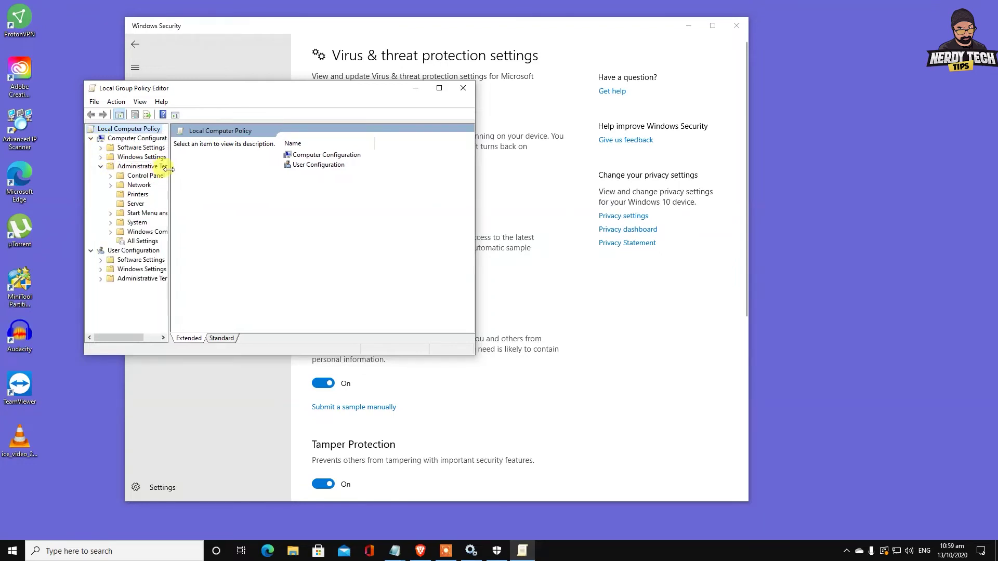
{"action": "left_click_drag", "start_coordinate": [167, 194], "coordinate": [281, 173]}
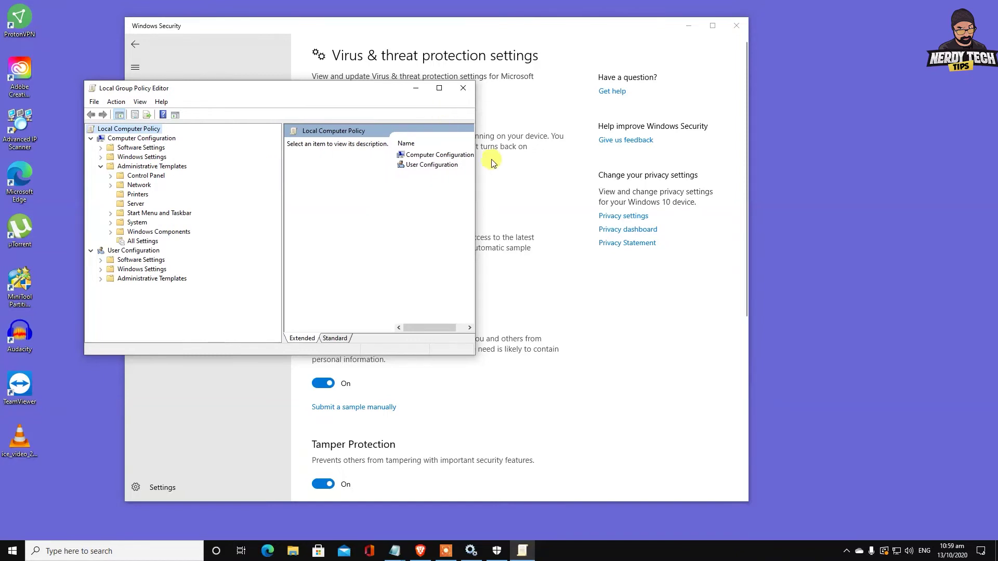
{"action": "left_click_drag", "start_coordinate": [480, 165], "coordinate": [690, 172]}
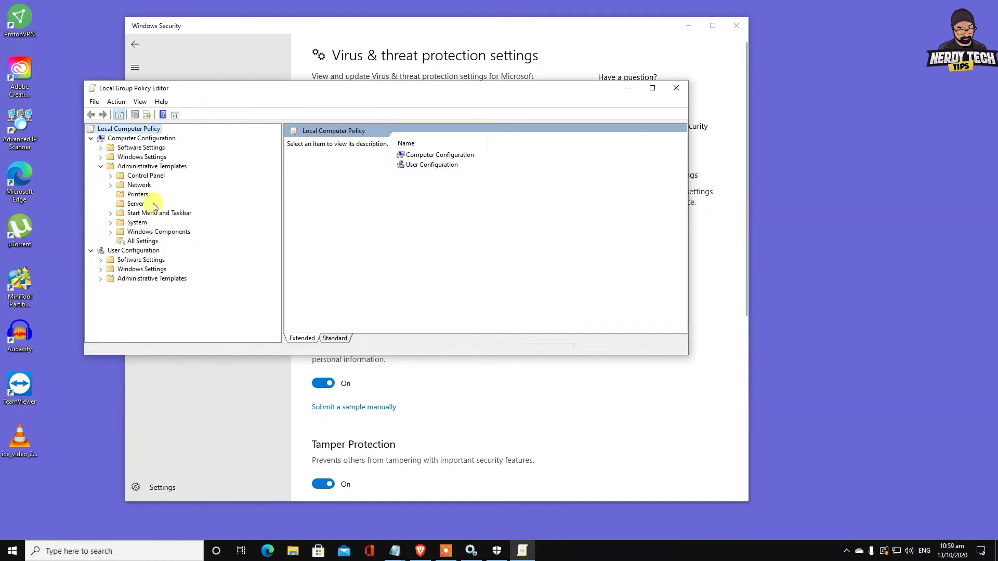
{"action": "left_click", "coordinate": [111, 232]}
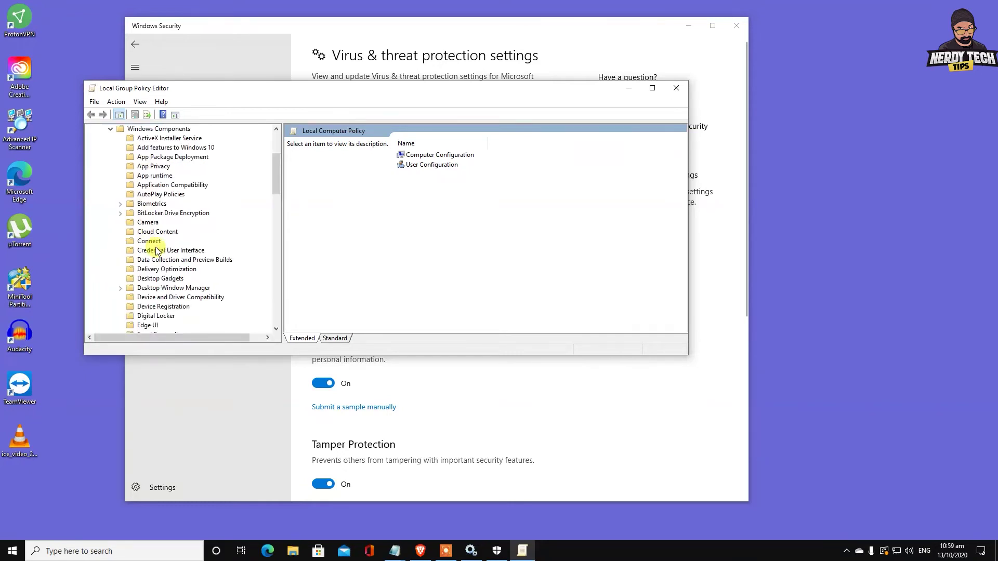
{"action": "scroll", "coordinate": [172, 255], "scroll_direction": "down", "scroll_amount": 8}
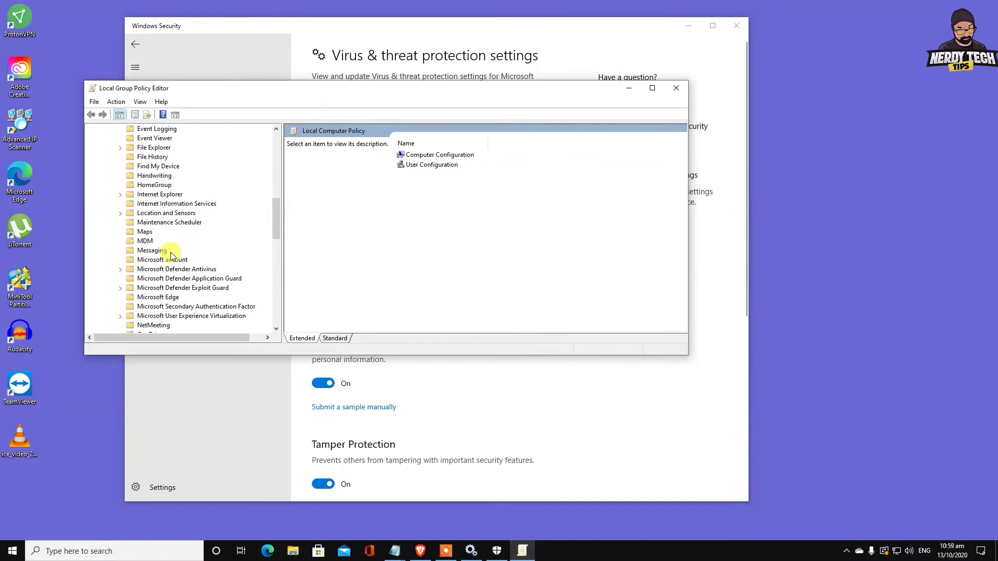
{"action": "left_click", "coordinate": [119, 269]}
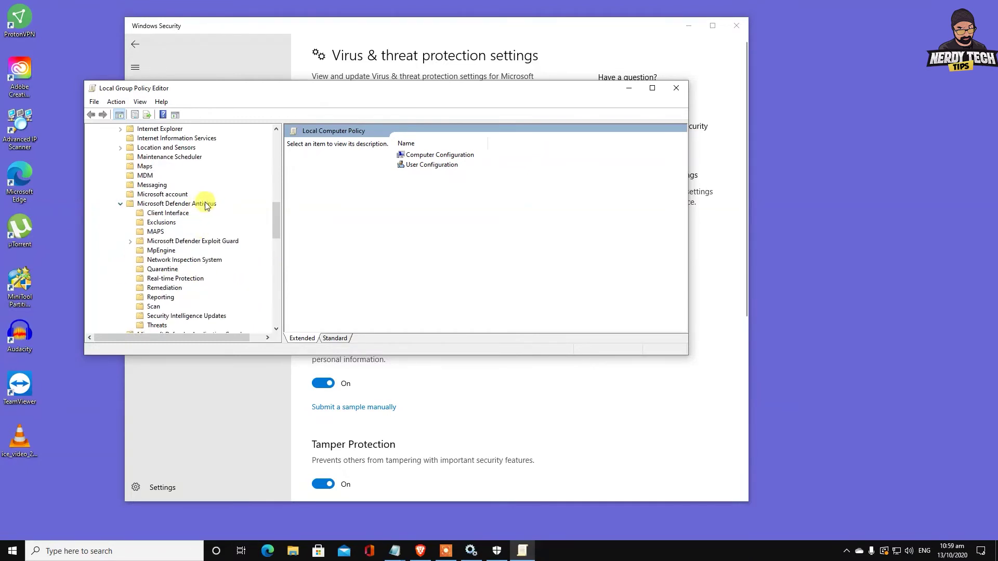
{"action": "left_click", "coordinate": [121, 205]}
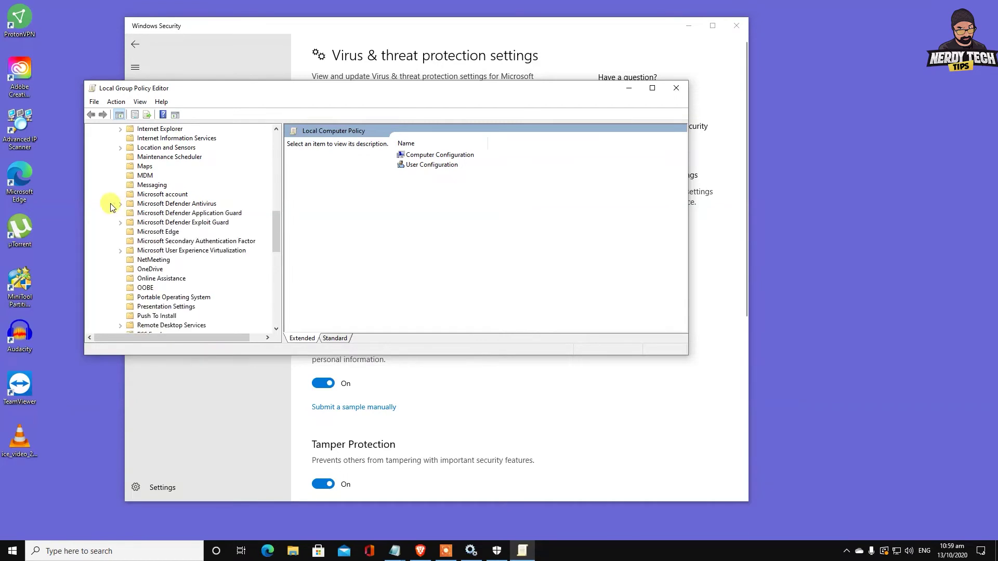
{"action": "left_click", "coordinate": [142, 206]}
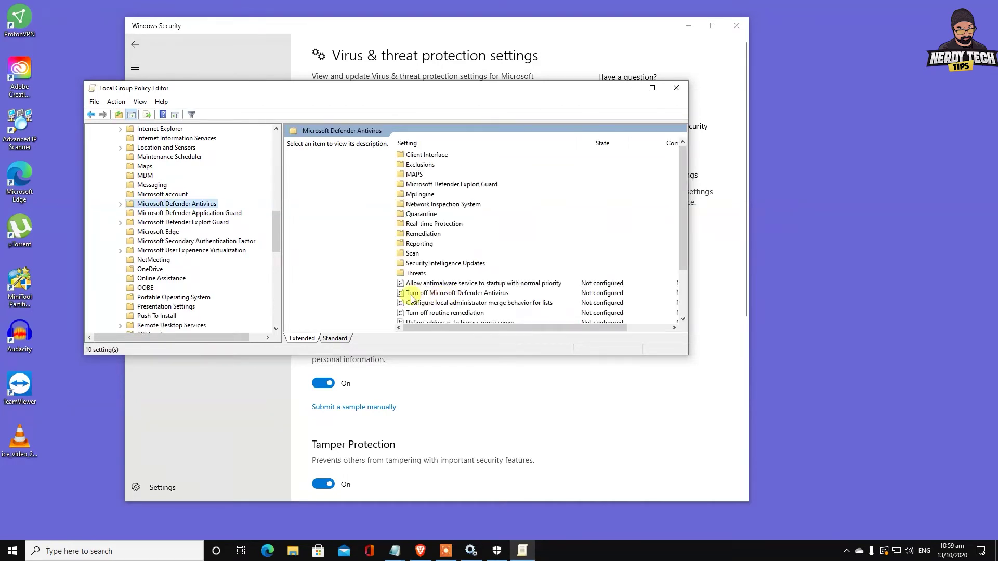
{"action": "double_click", "coordinate": [497, 296]}
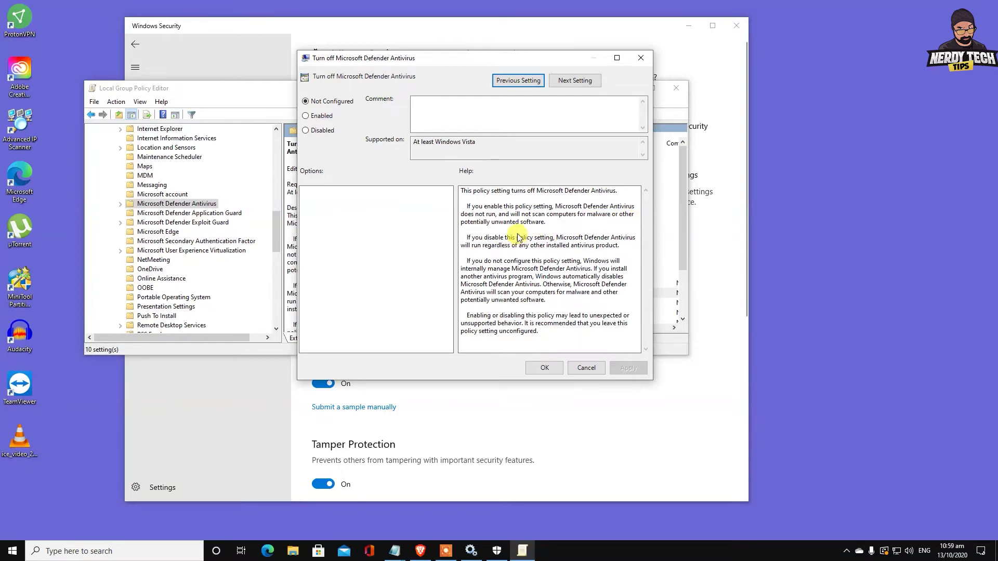
Leave 'Turn off Microsoft Defender Antivirus' Not Configured, confirm, and close the Group Policy Editor
{"action": "left_click", "coordinate": [306, 116]}
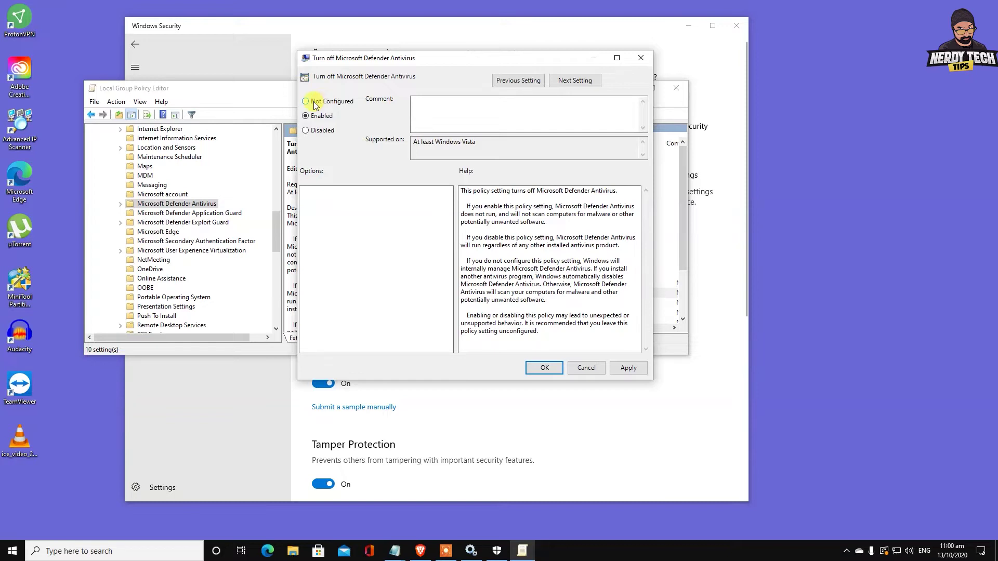
{"action": "left_click", "coordinate": [320, 101]}
{"action": "left_click", "coordinate": [641, 57]}
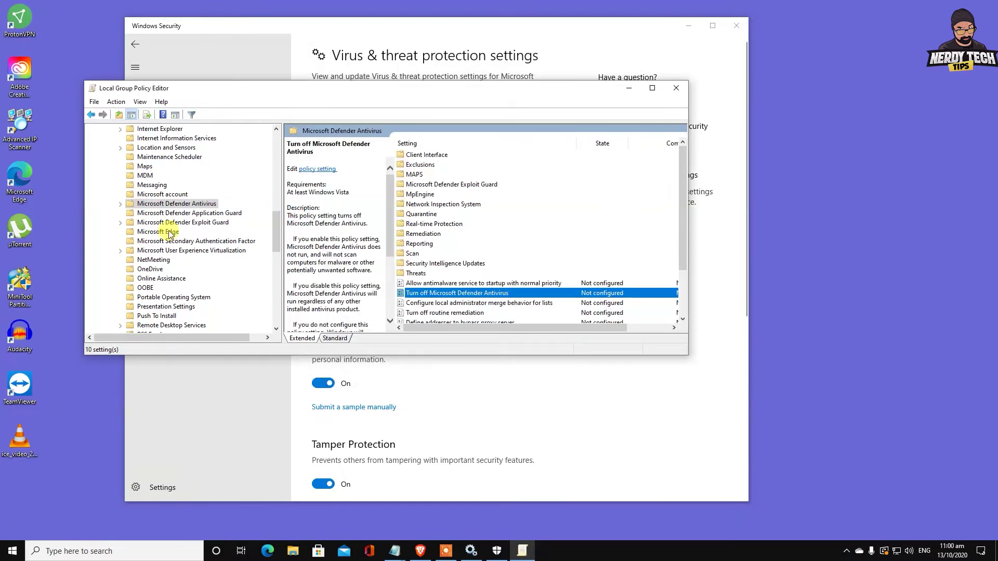
{"action": "left_click", "coordinate": [677, 89]}
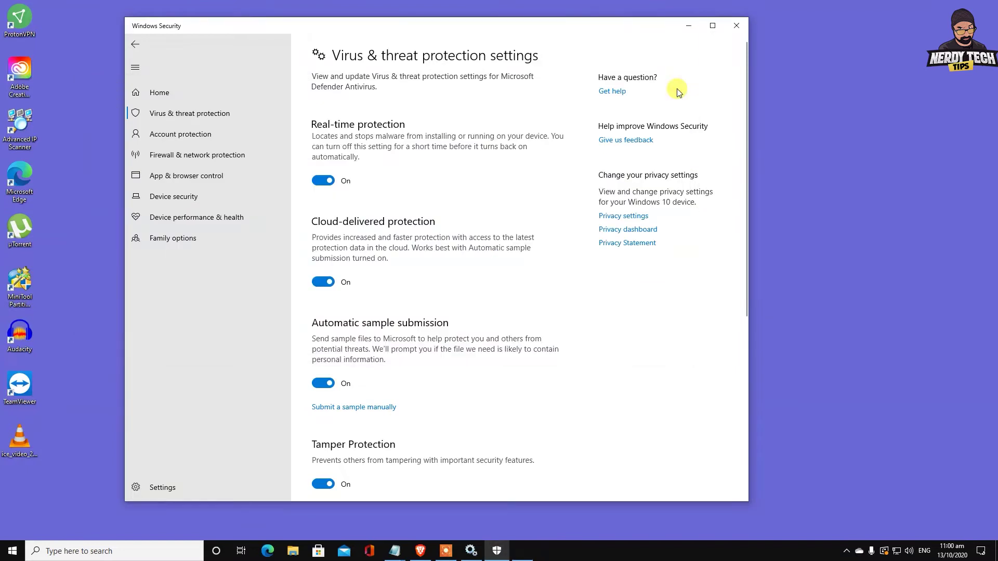
Minimize Windows Security and launch NVIDIA Control Panel from the desktop shortcut menu
{"action": "left_click", "coordinate": [688, 25]}
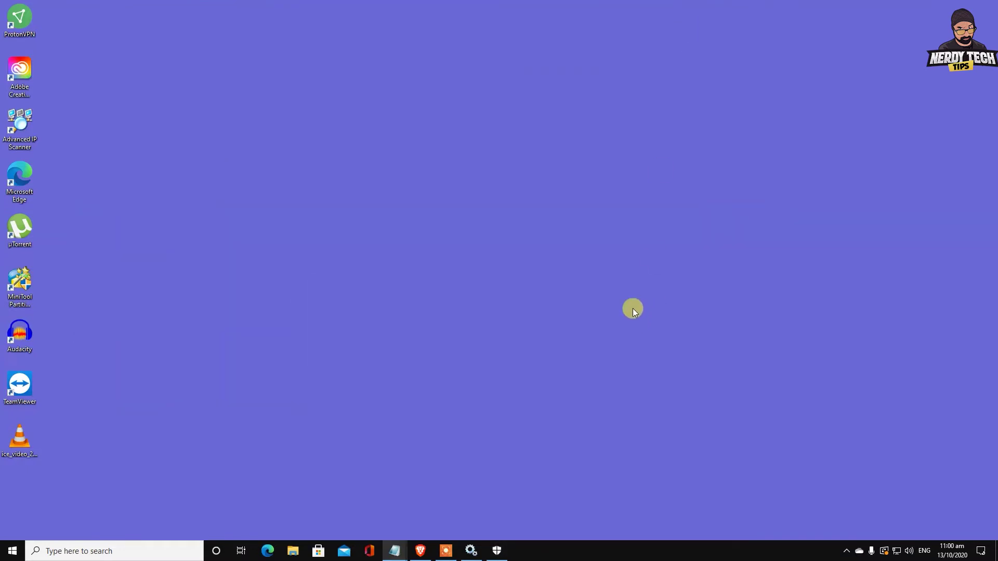
{"action": "right_click", "coordinate": [633, 309]}
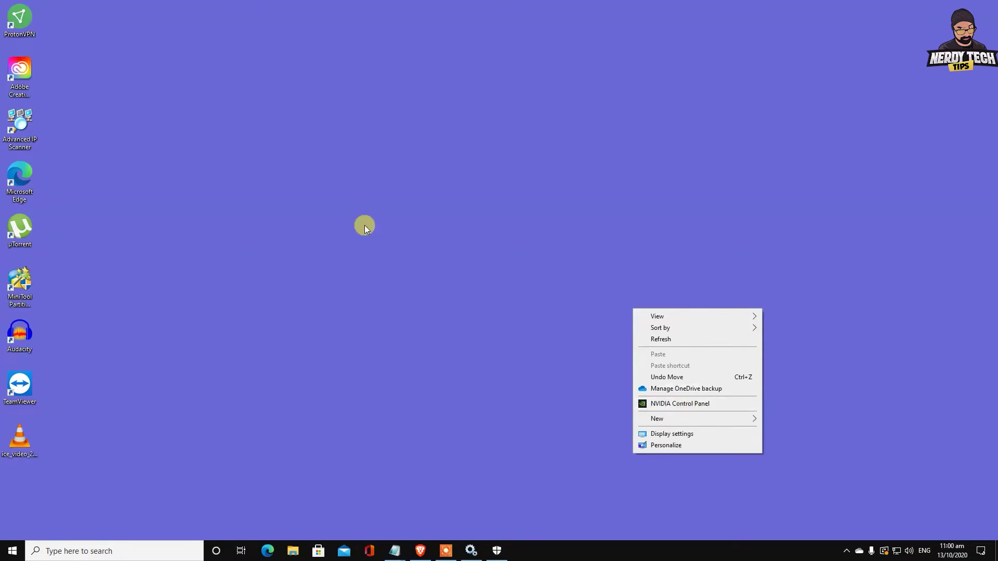
{"action": "right_click", "coordinate": [360, 217]}
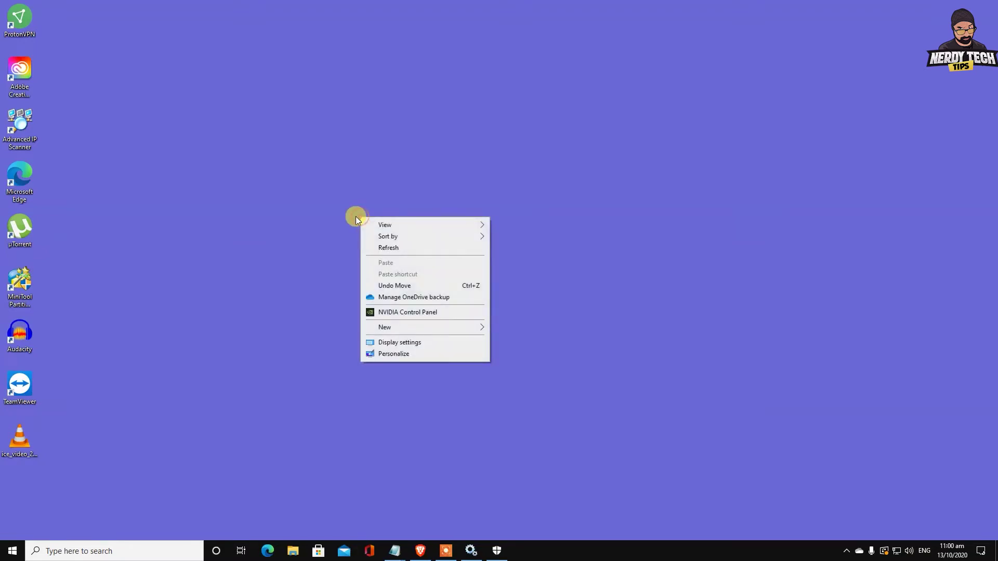
{"action": "left_click", "coordinate": [392, 315]}
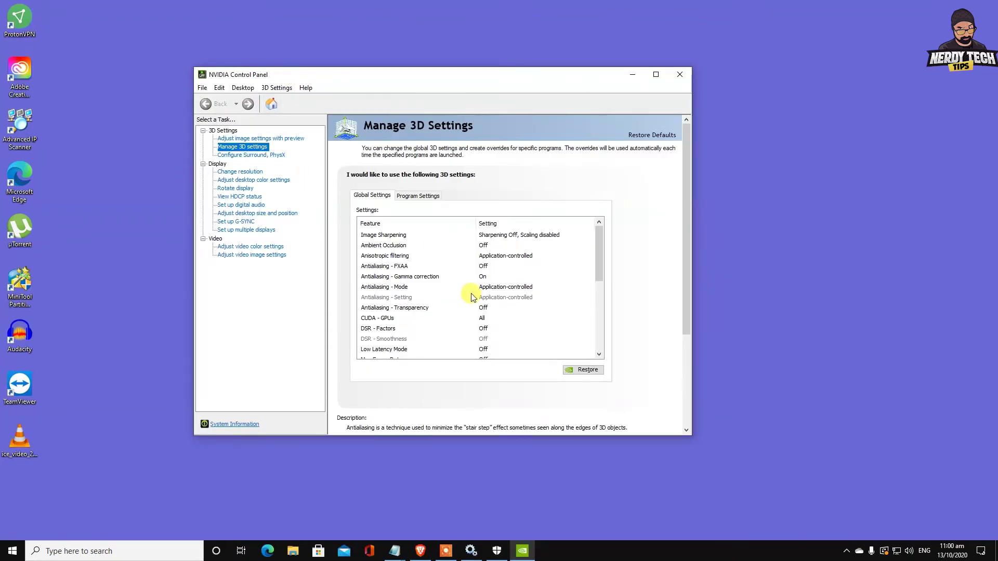
Set Power management mode to Prefer maximum performance and Texture filtering - Quality to High performance, apply, close
{"action": "scroll", "coordinate": [473, 298], "scroll_direction": "down", "scroll_amount": 2}
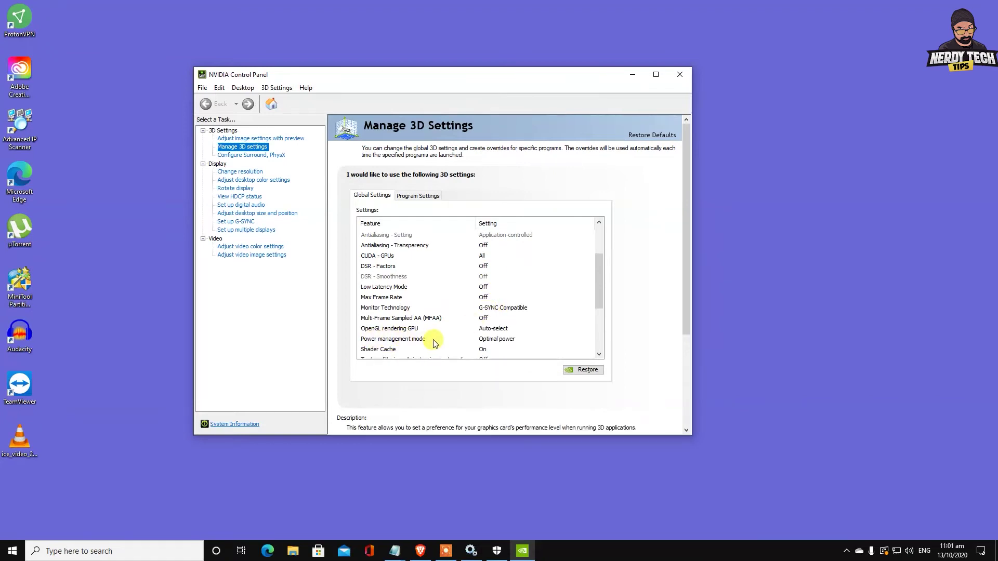
{"action": "left_click", "coordinate": [497, 340]}
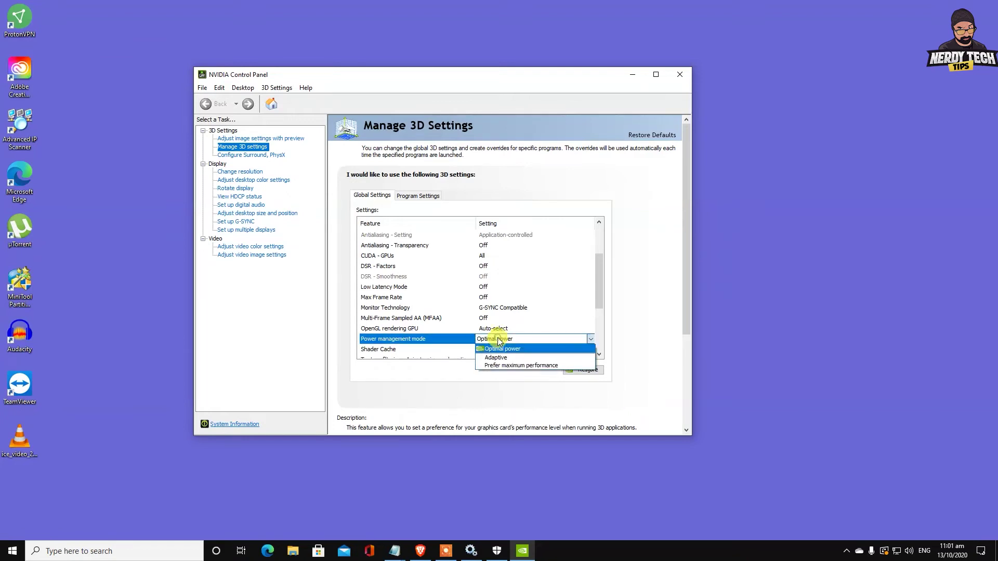
{"action": "left_click", "coordinate": [537, 366]}
{"action": "scroll", "coordinate": [592, 317], "scroll_direction": "down", "scroll_amount": 4}
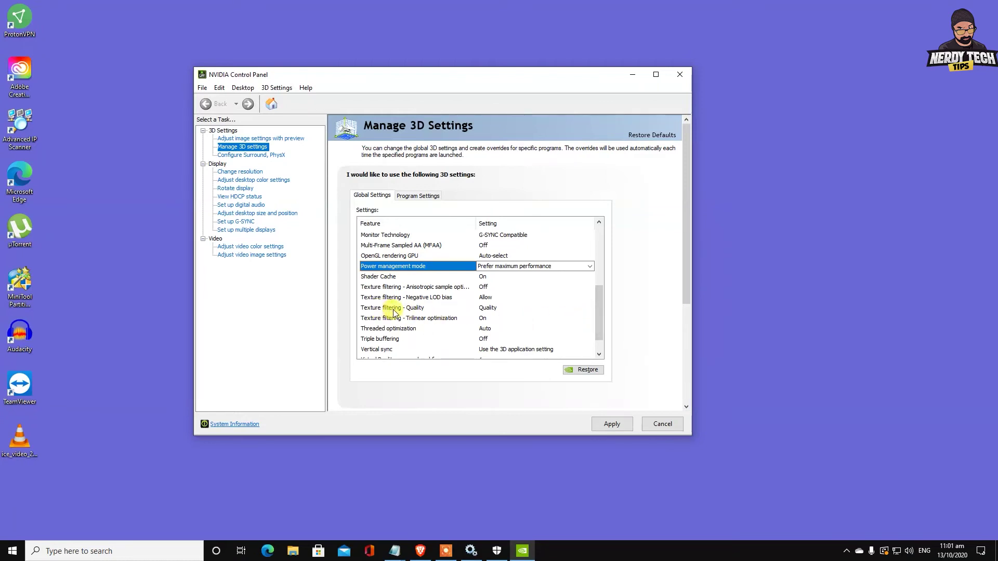
{"action": "left_click", "coordinate": [486, 308]}
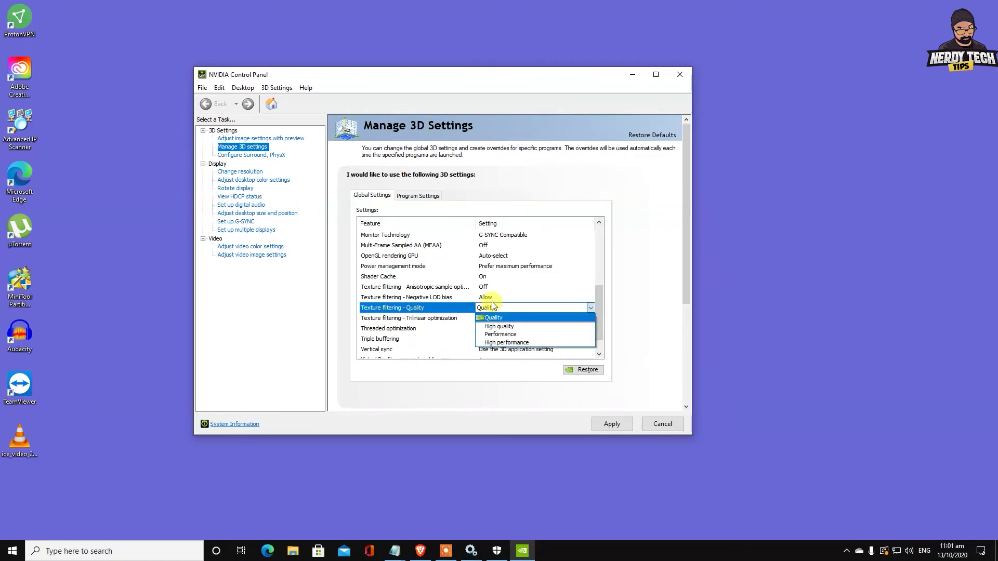
{"action": "left_click", "coordinate": [519, 343]}
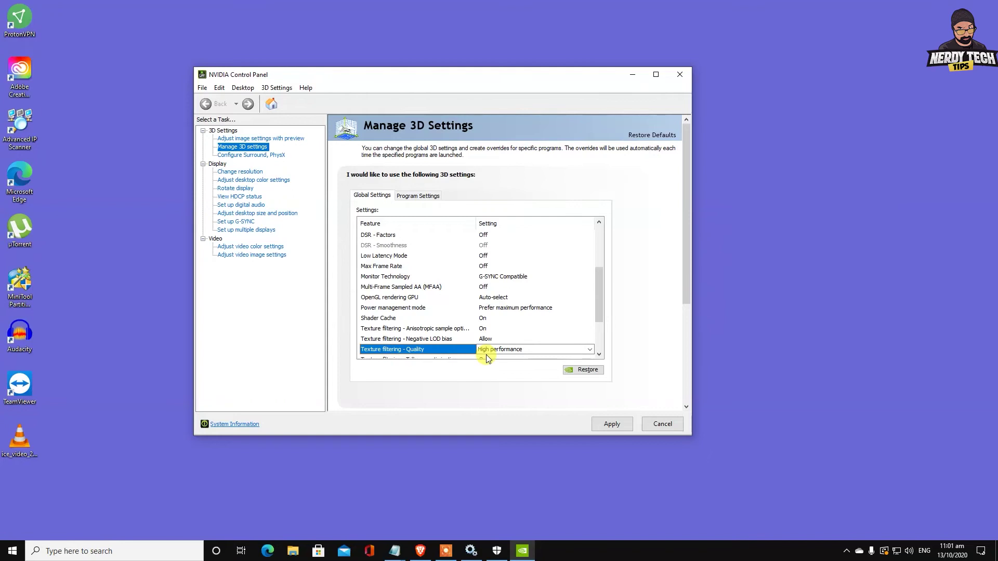
{"action": "left_click", "coordinate": [599, 426]}
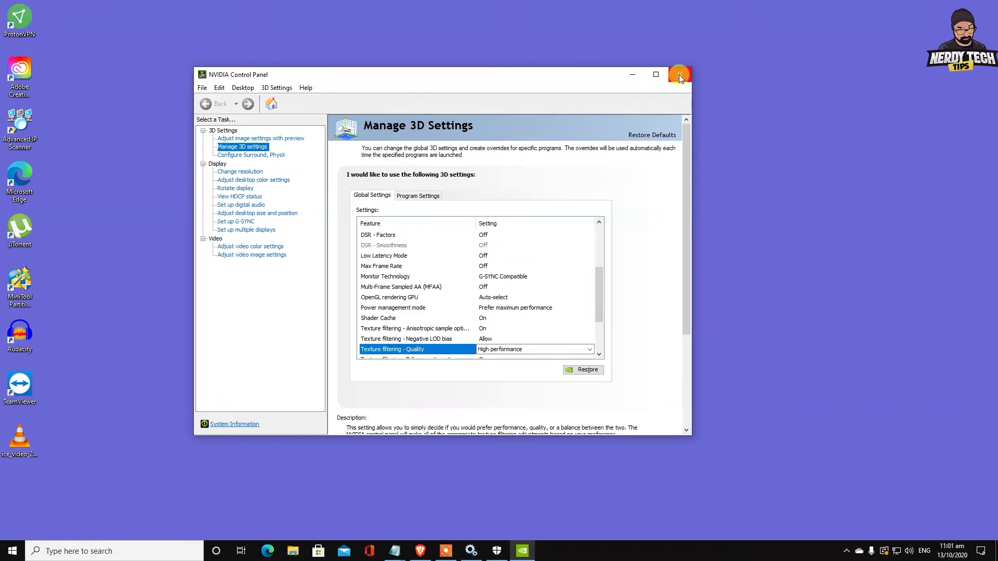
{"action": "left_click", "coordinate": [680, 74]}
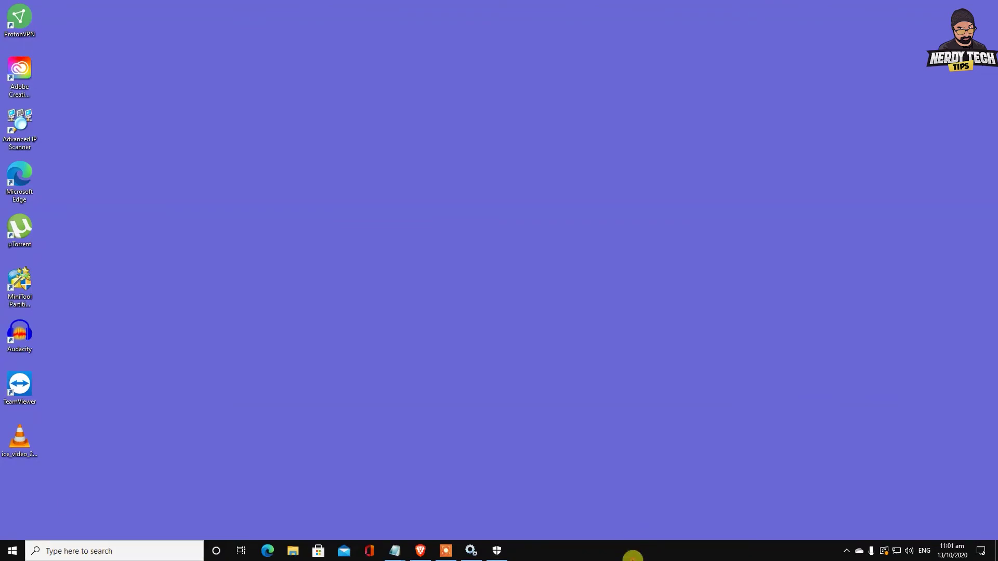
Open Task Manager from the taskbar menu on the Performance tab
{"action": "right_click", "coordinate": [633, 555]}
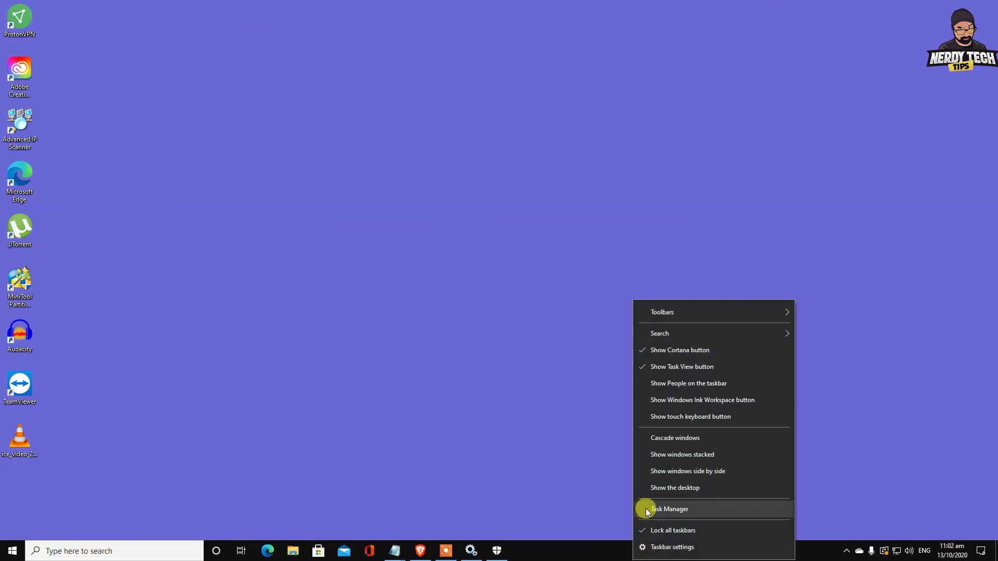
{"action": "left_click", "coordinate": [669, 510]}
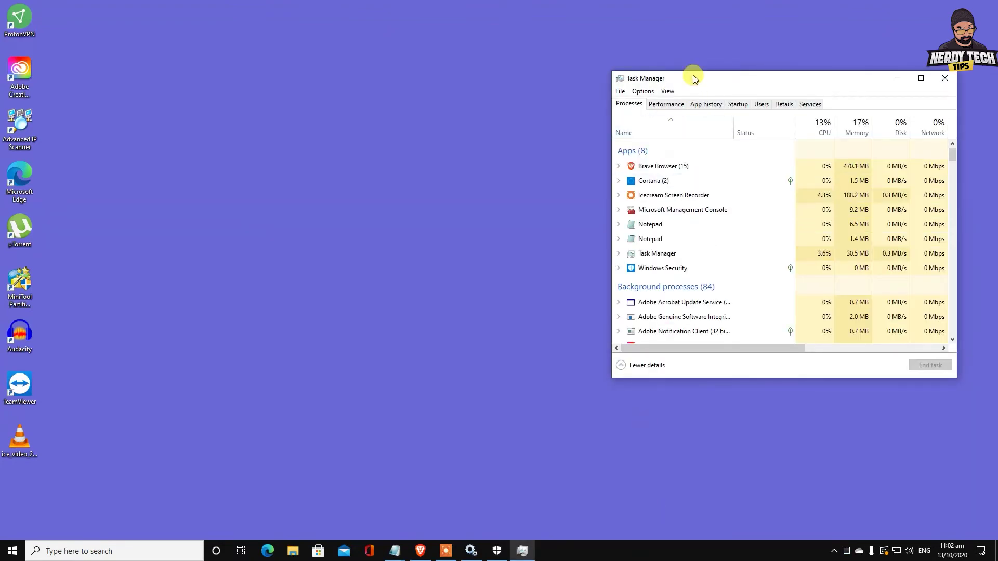
{"action": "left_click_drag", "start_coordinate": [694, 76], "coordinate": [691, 86]}
{"action": "left_click", "coordinate": [665, 114]}
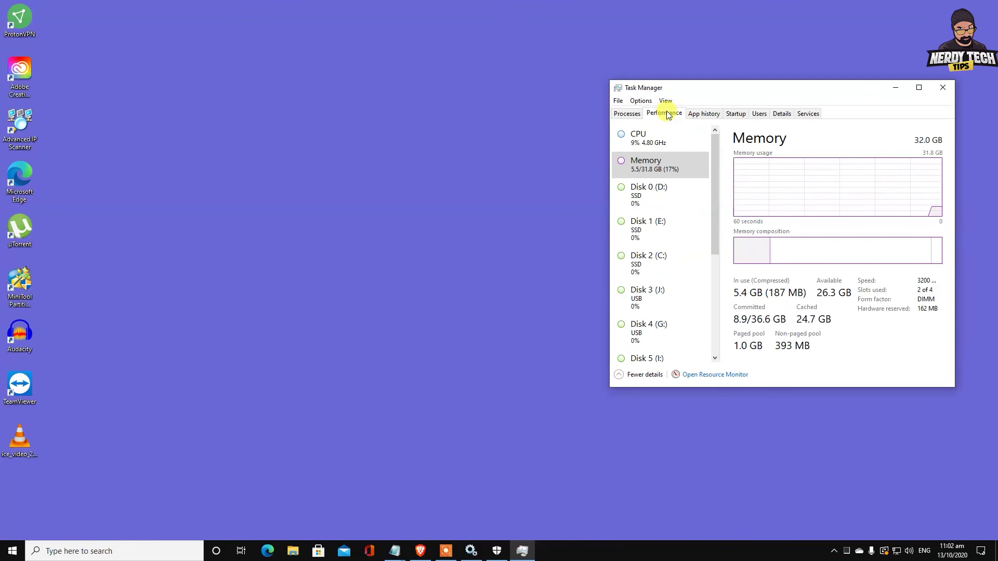
Compare GPU 0 with the NVIDIA GeForce RTX 2080 Ti, ending on Intel UHD Graphics 630
{"action": "left_click_drag", "start_coordinate": [713, 156], "coordinate": [713, 285]}
{"action": "left_click", "coordinate": [633, 323]}
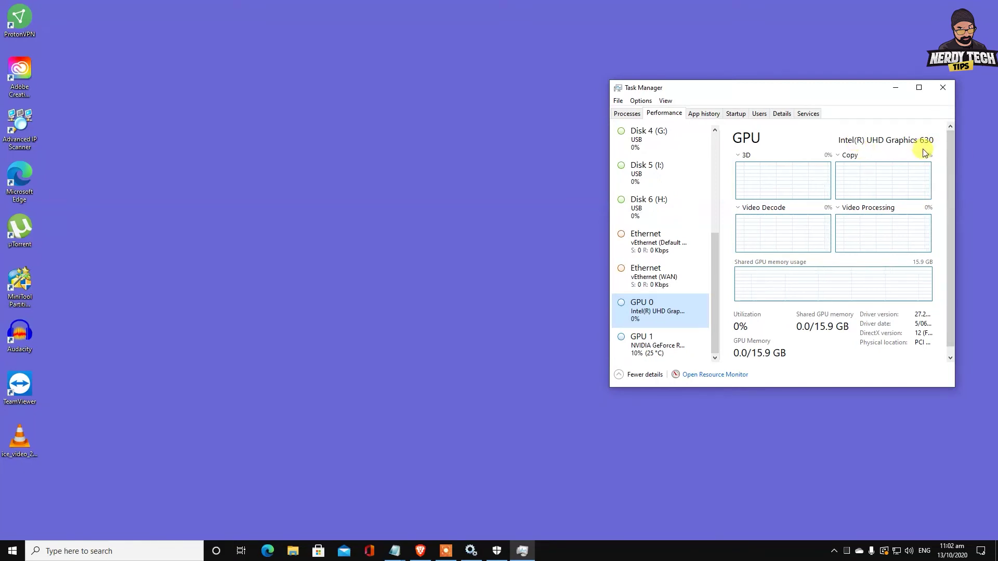
{"action": "left_click", "coordinate": [681, 344]}
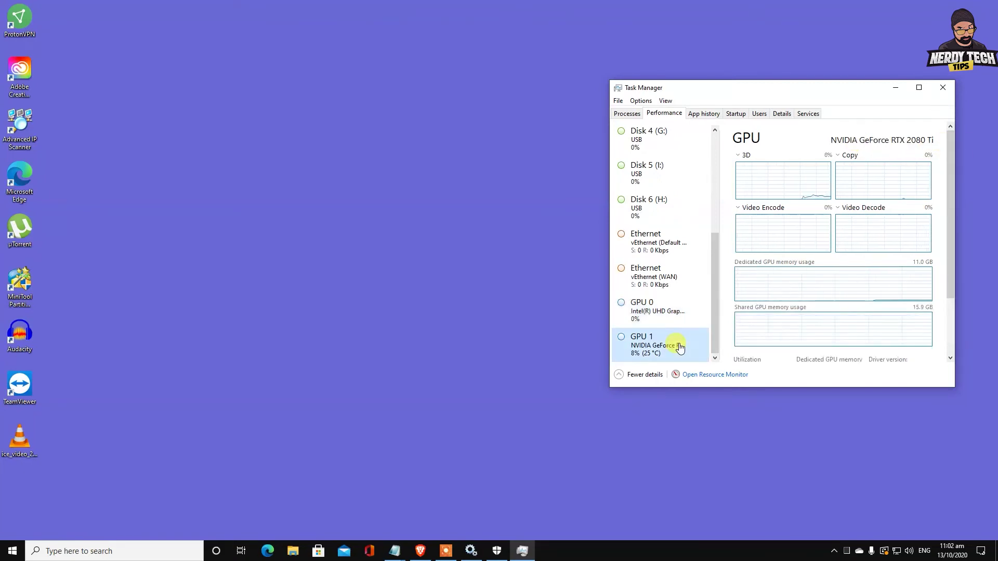
{"action": "left_click_drag", "start_coordinate": [817, 82], "coordinate": [742, 81]}
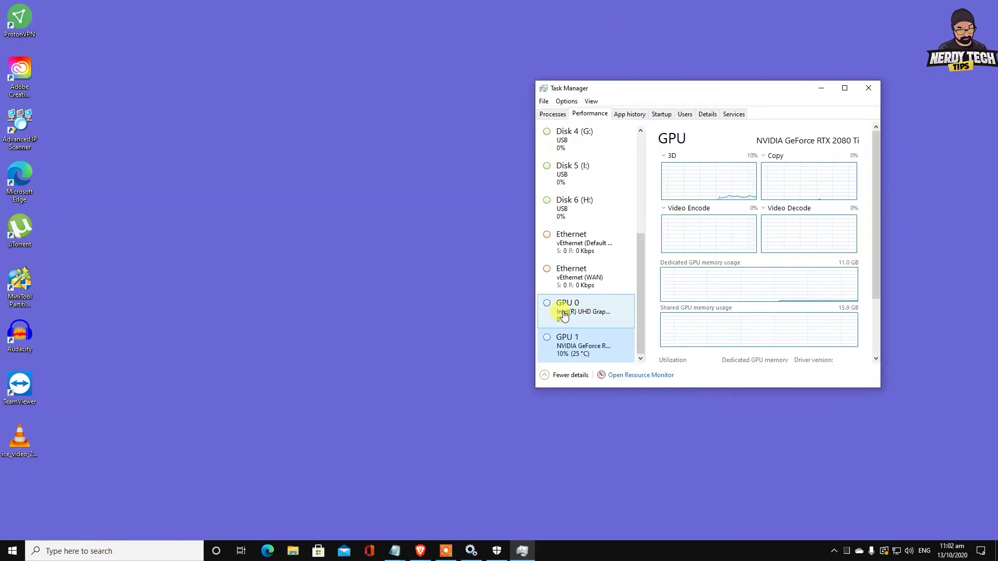
{"action": "left_click", "coordinate": [564, 315]}
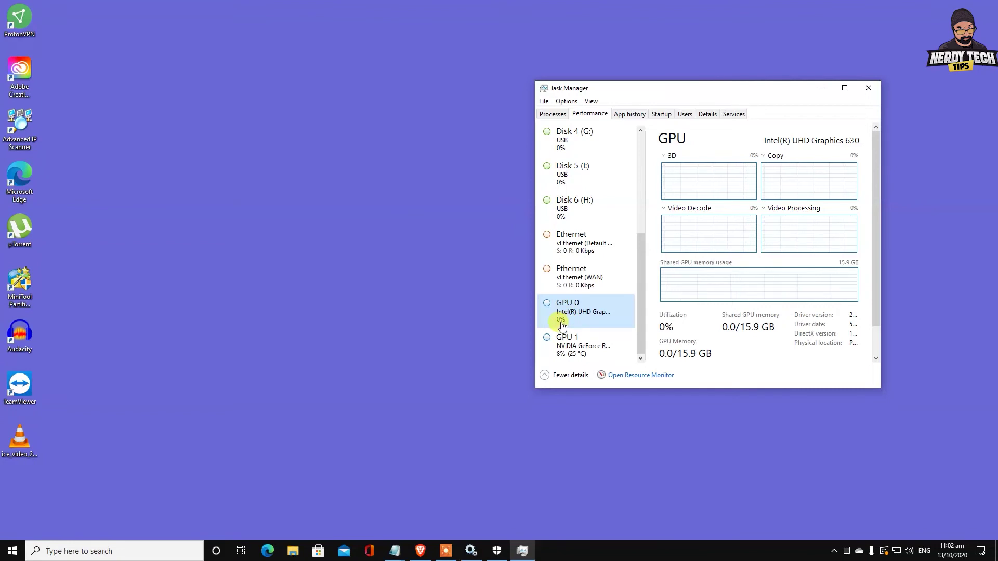
Add DOOMEternalx64vk from SSD Games (D:) to the Graphics settings list
{"action": "left_click", "coordinate": [111, 551]}
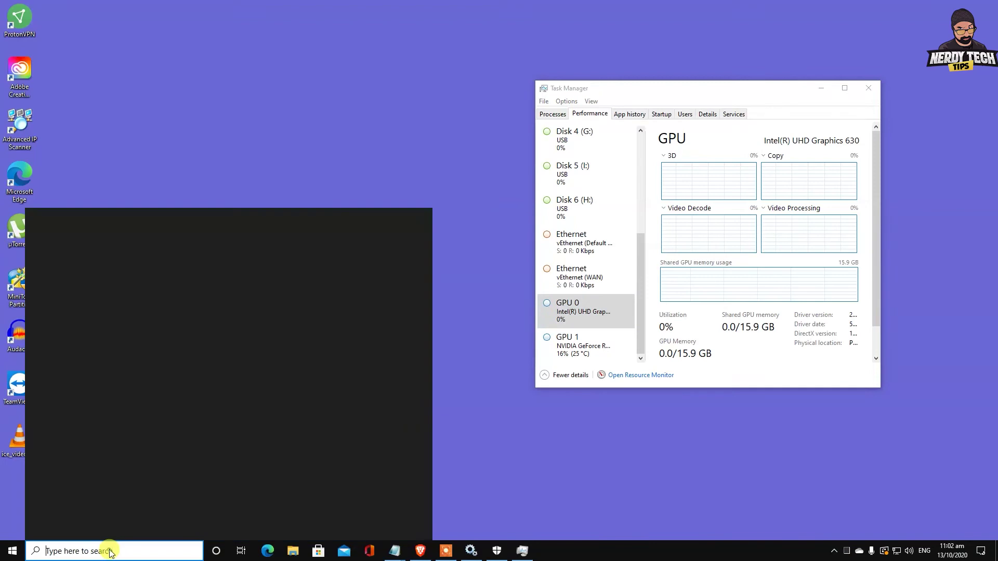
{"action": "type", "text": "gra"}
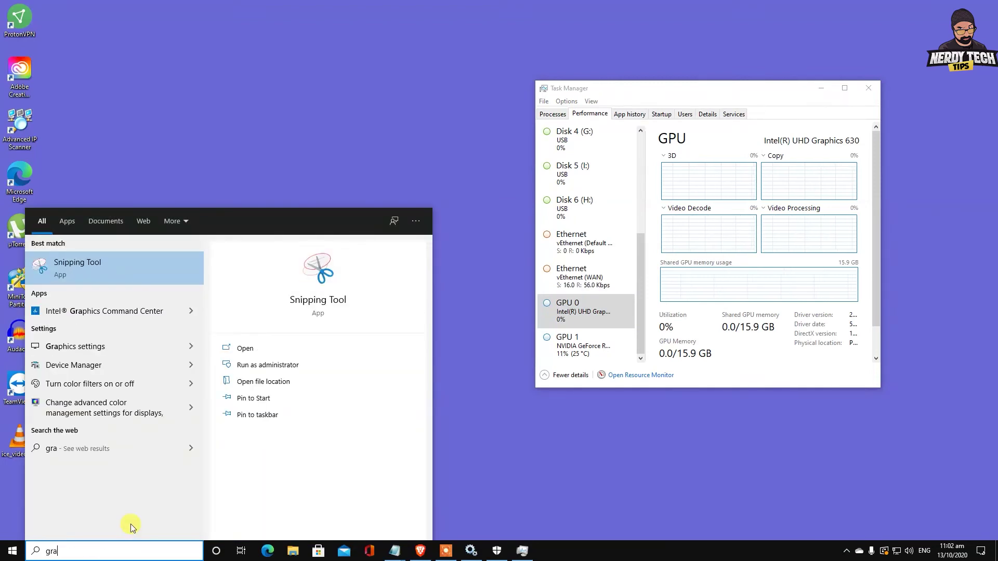
{"action": "key", "text": "Return"}
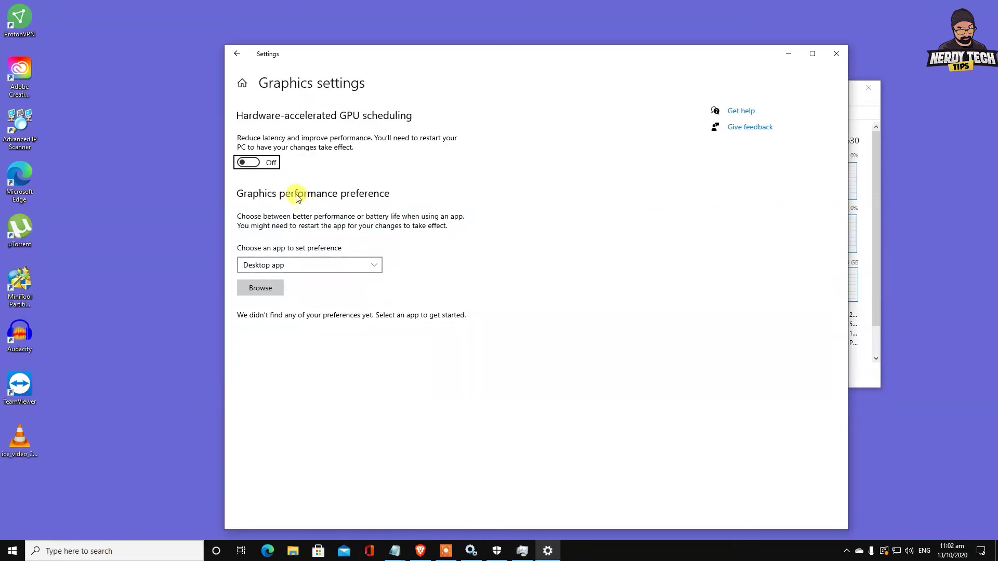
{"action": "left_click", "coordinate": [268, 292]}
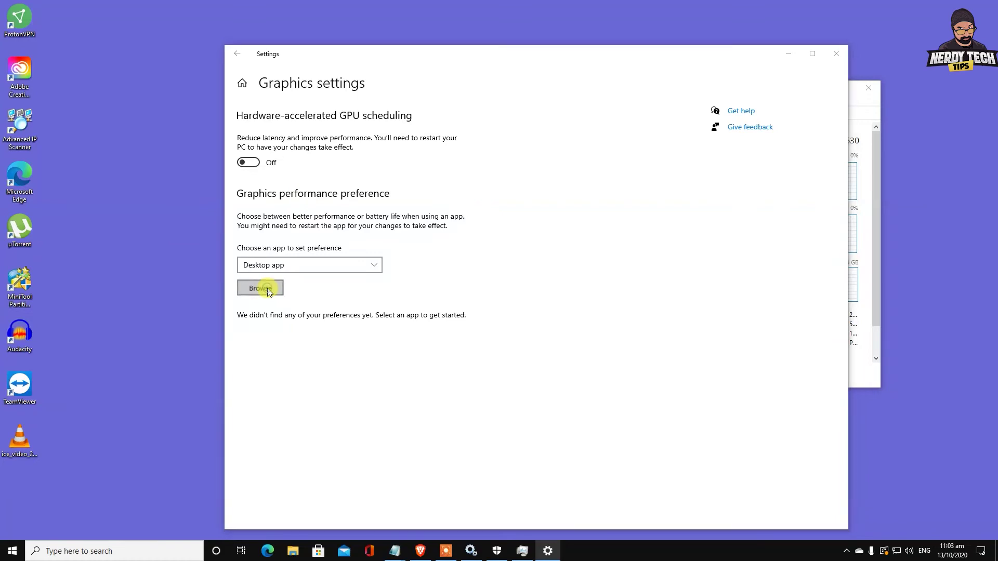
{"action": "double_click", "coordinate": [522, 171]}
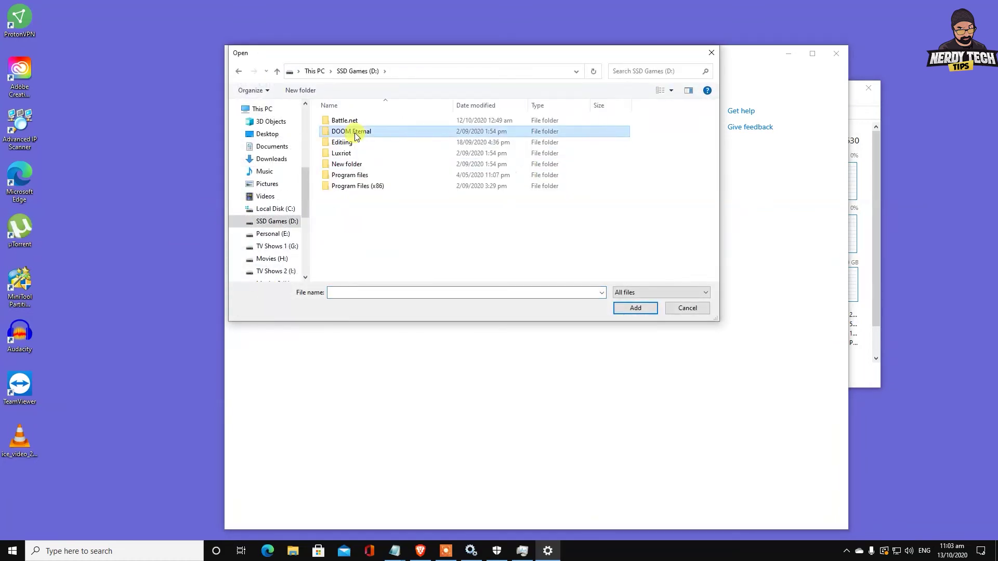
{"action": "double_click", "coordinate": [354, 132]}
{"action": "left_click", "coordinate": [359, 163]}
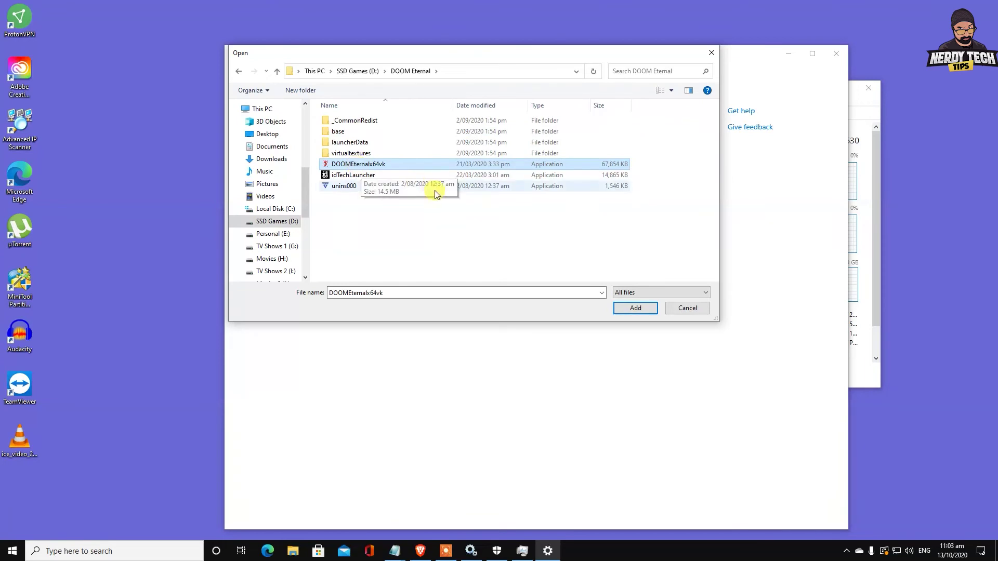
{"action": "left_click", "coordinate": [635, 307]}
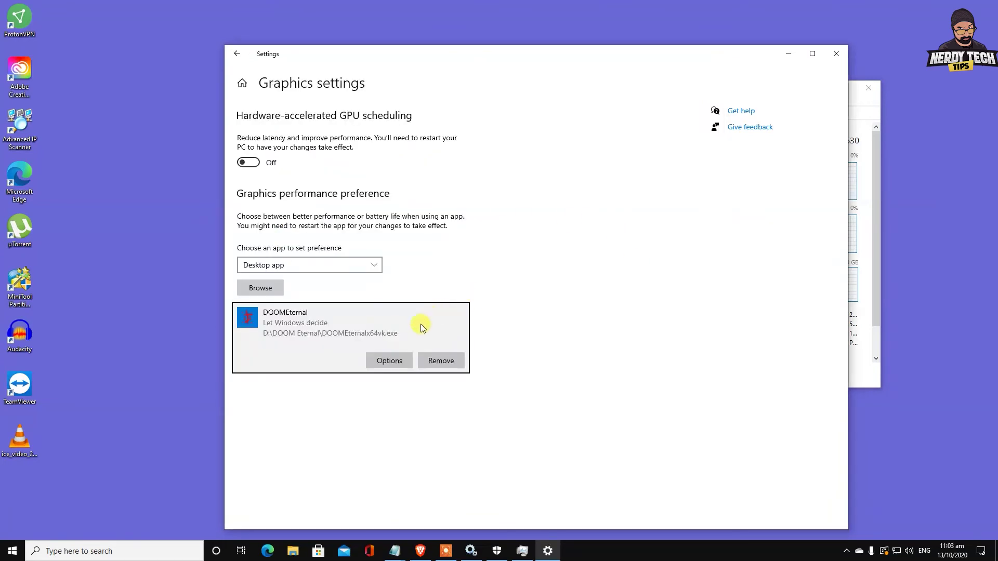
Set DOOMEternal's graphics preference to High performance and save it
{"action": "left_click", "coordinate": [384, 360]}
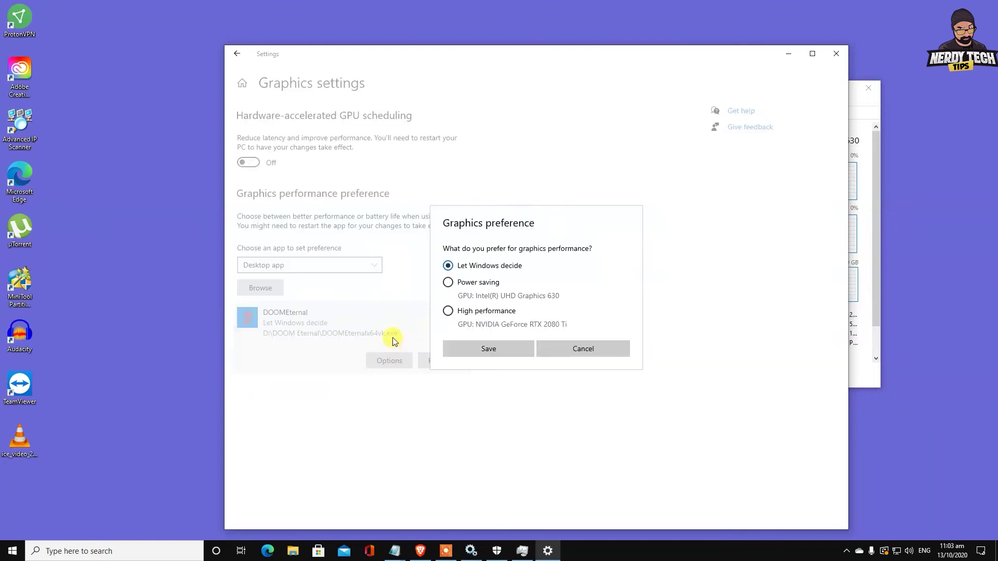
{"action": "left_click", "coordinate": [492, 313]}
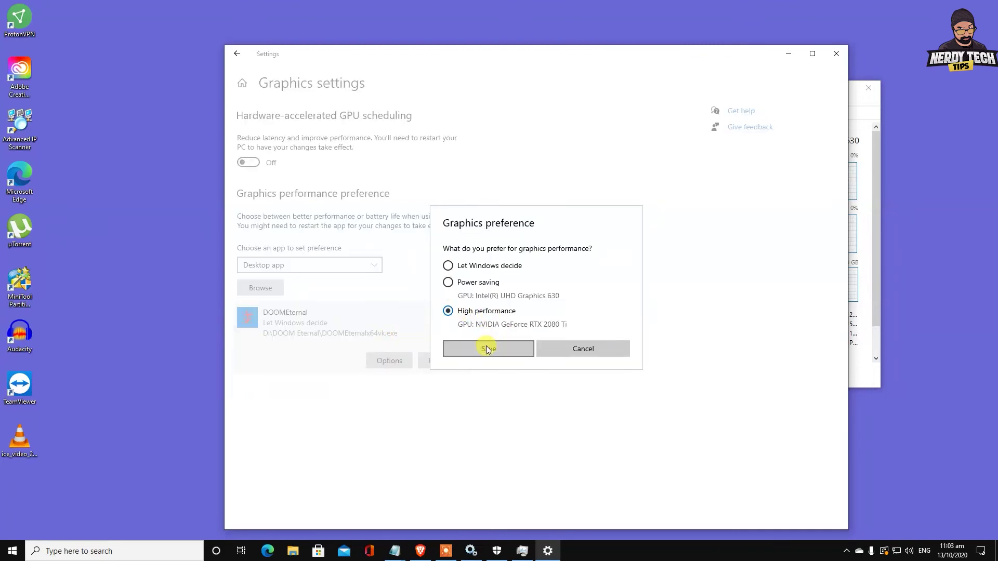
{"action": "left_click", "coordinate": [487, 348]}
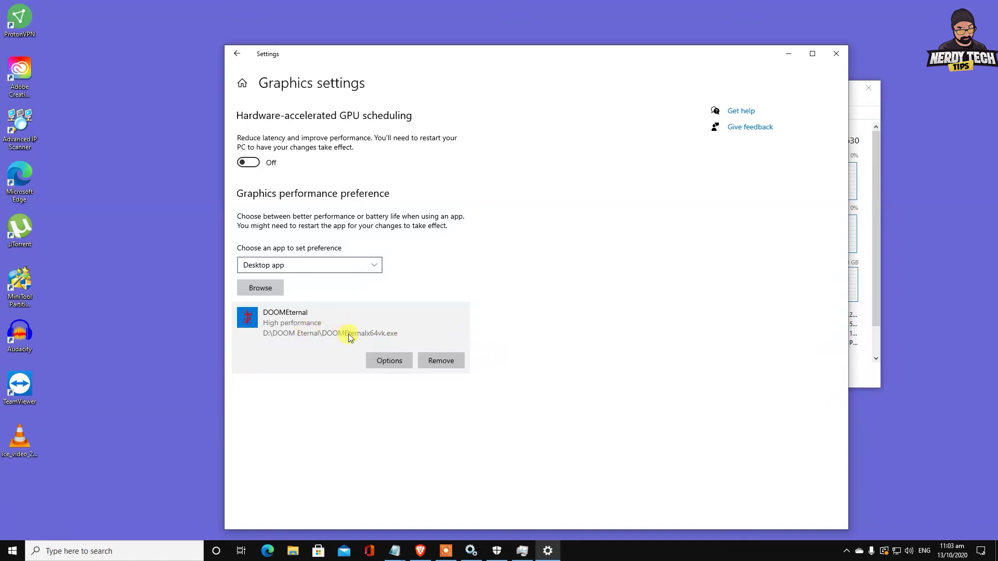
Check the NVIDIA GPU 1 usage in Task Manager, then close Task Manager
{"action": "left_click", "coordinate": [866, 170]}
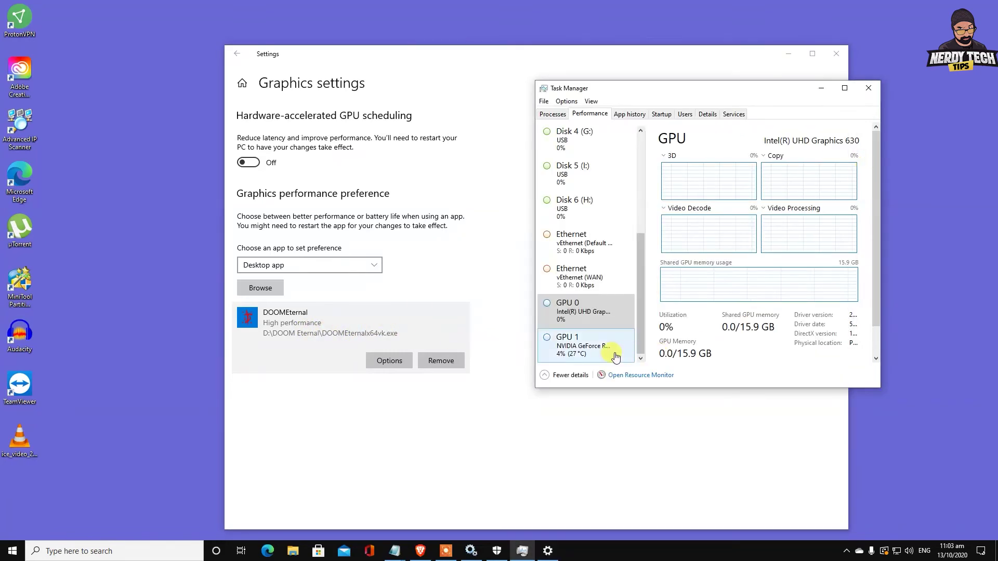
{"action": "left_click", "coordinate": [583, 343]}
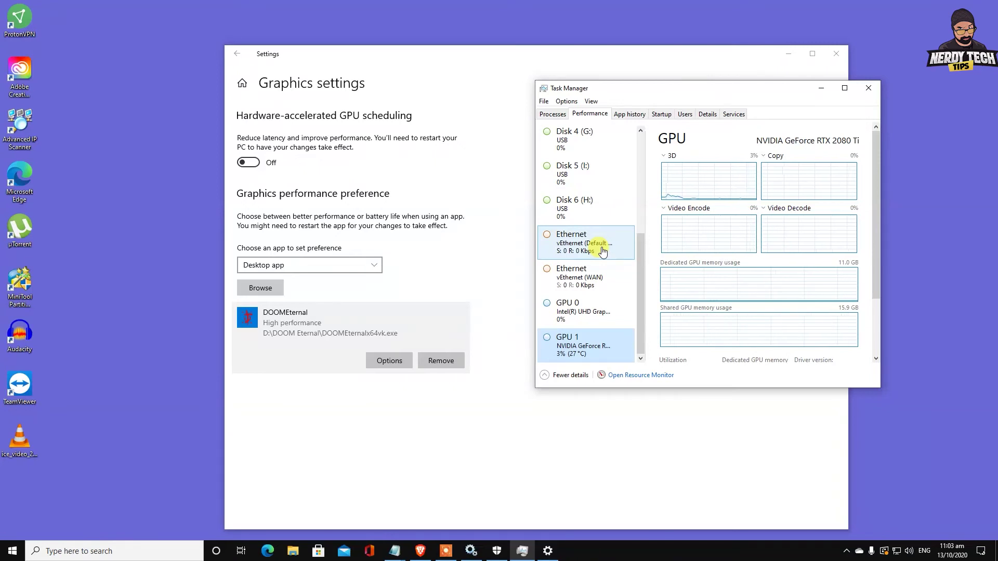
{"action": "left_click_drag", "start_coordinate": [755, 89], "coordinate": [524, 160]}
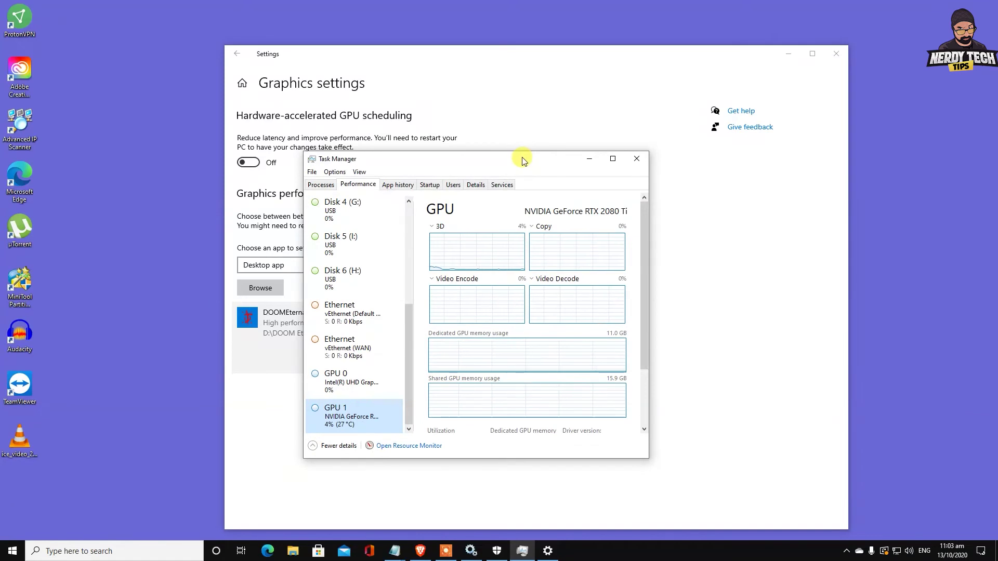
{"action": "left_click", "coordinate": [636, 159]}
Launch MSI Afterburner by searching 'msi'
{"action": "left_click", "coordinate": [177, 550]}
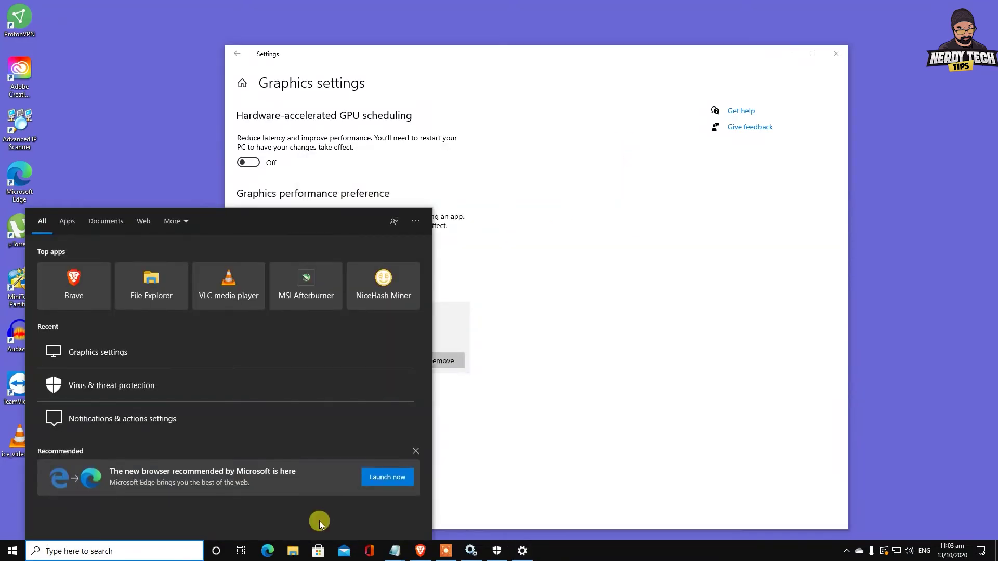
{"action": "type", "text": "msi"}
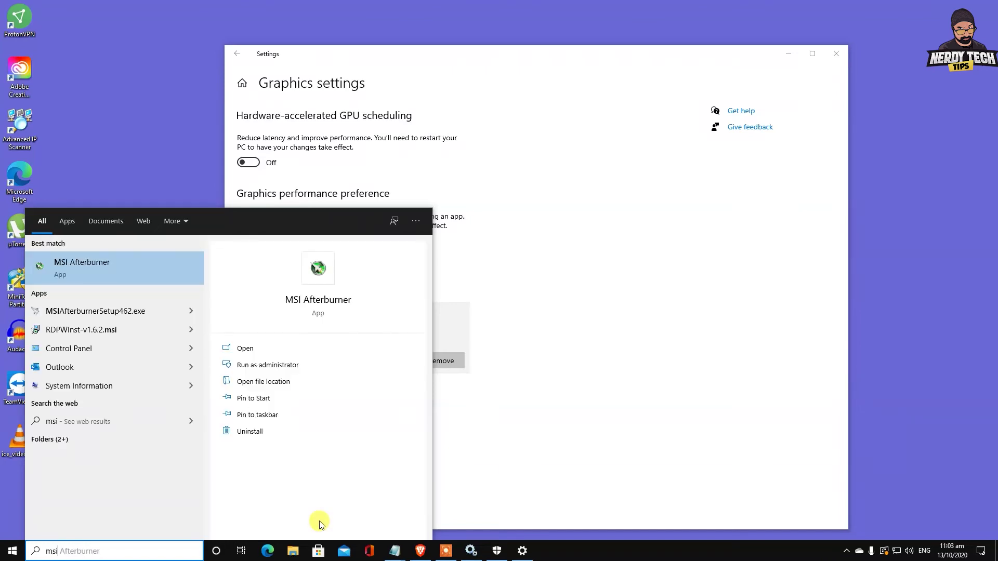
{"action": "key", "text": "Escape"}
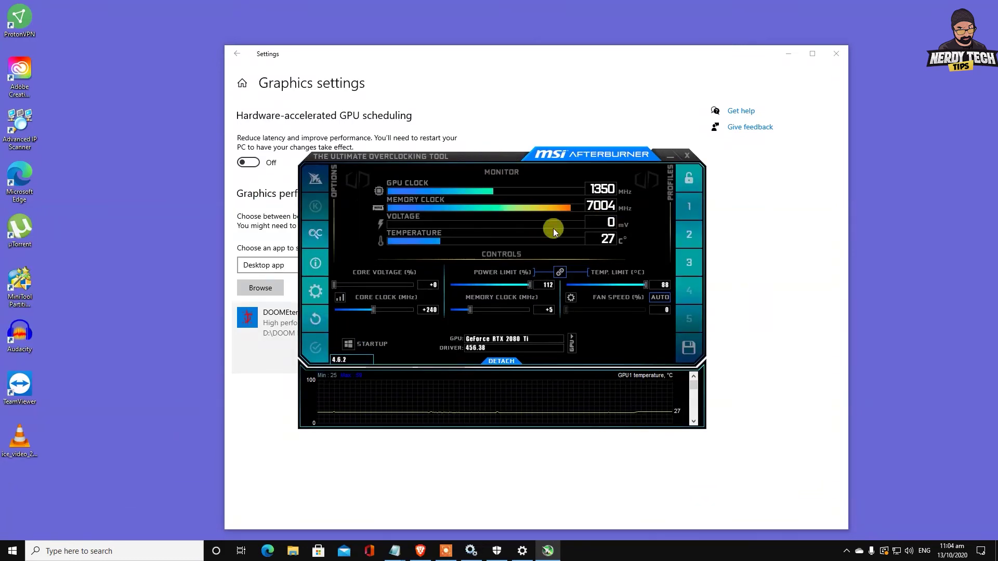
Apply the MSI Touch of Modern skin in Afterburner's User Interface settings and close properties
{"action": "left_click", "coordinate": [314, 294]}
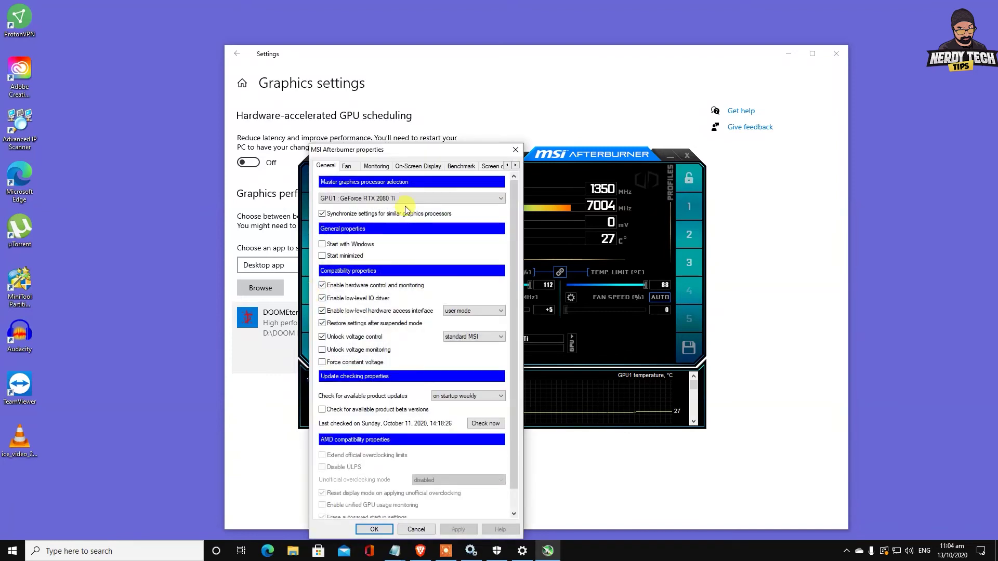
{"action": "left_click", "coordinate": [516, 165]}
{"action": "left_click", "coordinate": [516, 165]}
{"action": "left_click", "coordinate": [515, 165]}
{"action": "left_click", "coordinate": [516, 166]}
{"action": "left_click", "coordinate": [477, 166]}
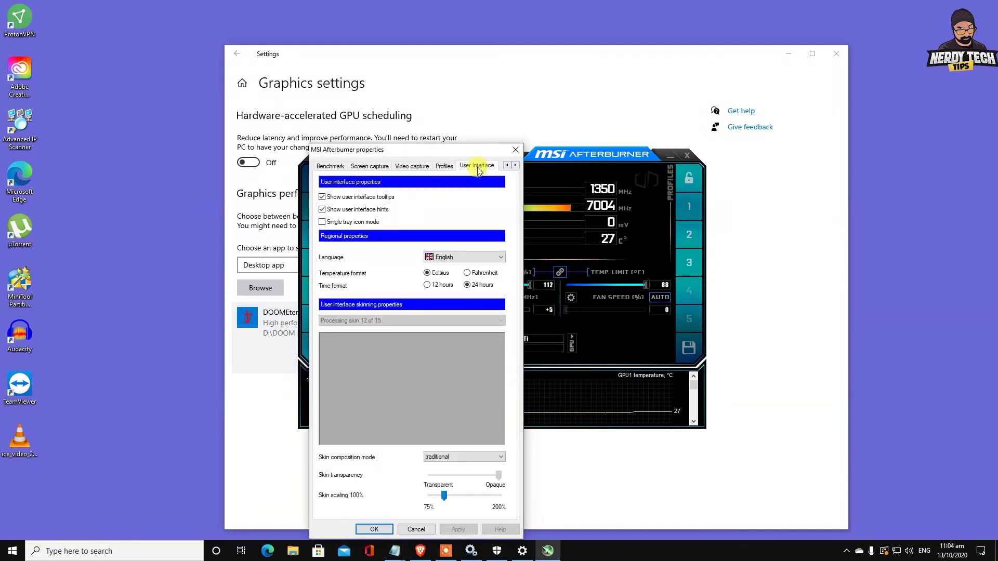
{"action": "left_click", "coordinate": [500, 320]}
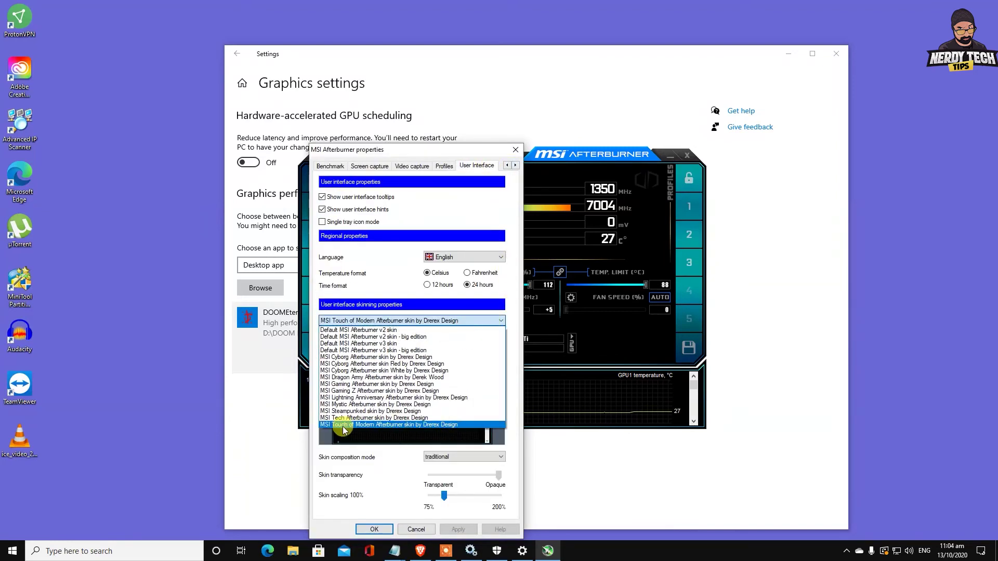
{"action": "left_click", "coordinate": [390, 425]}
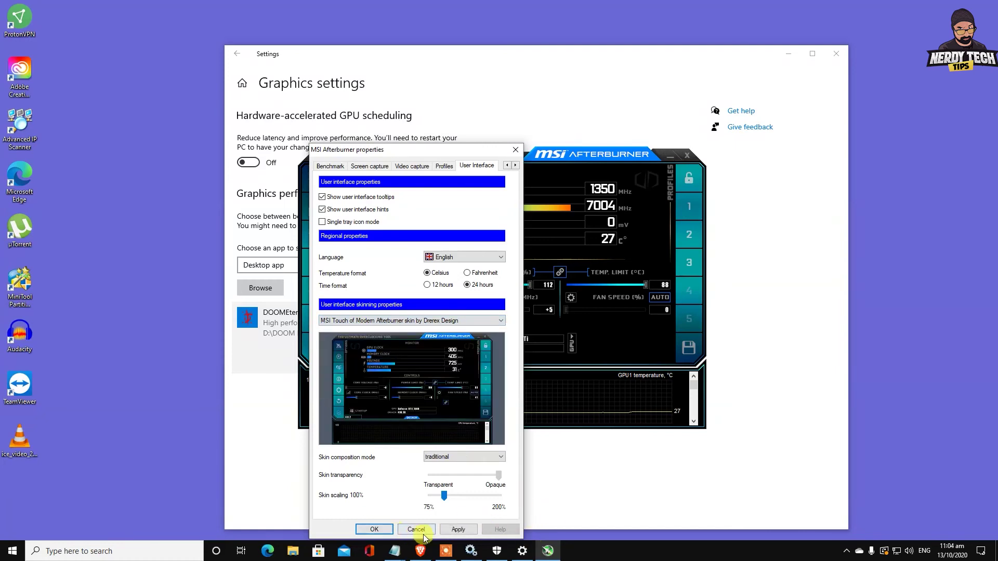
{"action": "left_click", "coordinate": [465, 536]}
{"action": "left_click", "coordinate": [374, 529]}
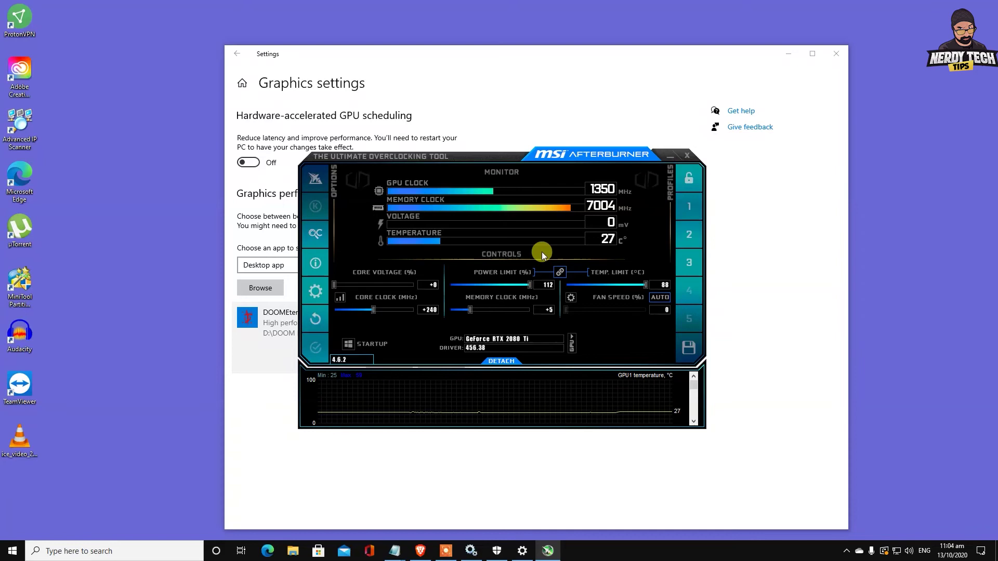
{"action": "left_click", "coordinate": [687, 156]}
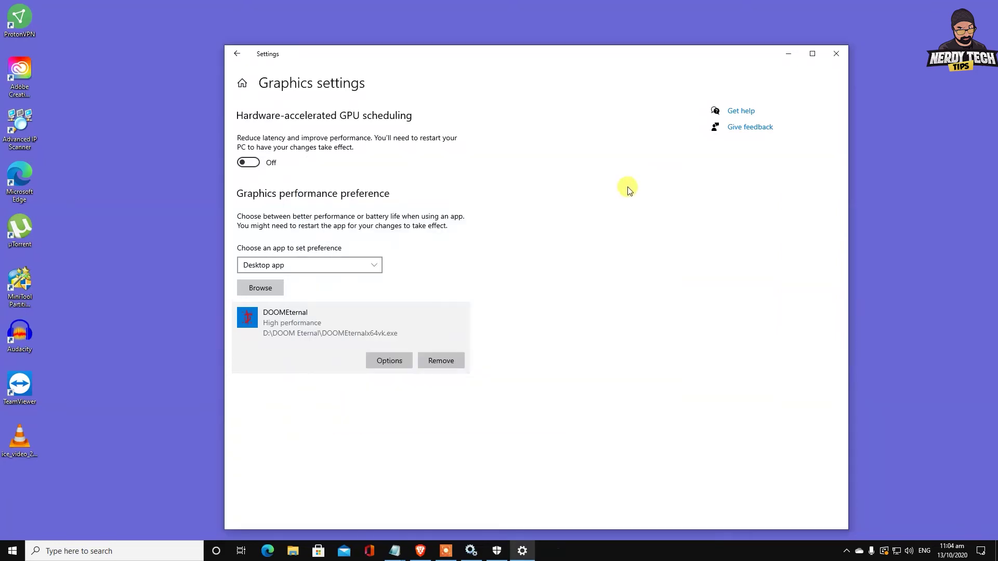
{"action": "left_click", "coordinate": [102, 553]}
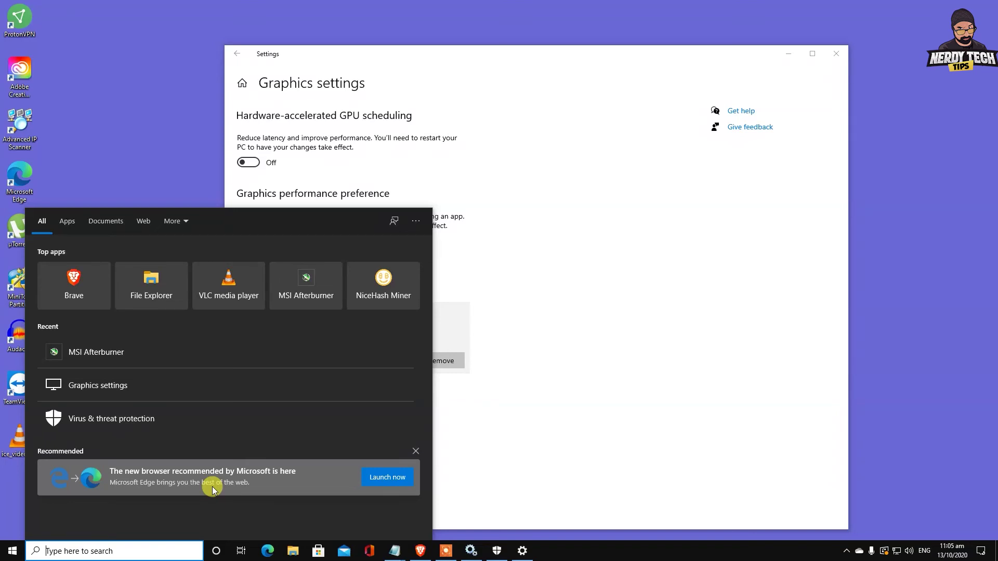
{"action": "left_click", "coordinate": [552, 421]}
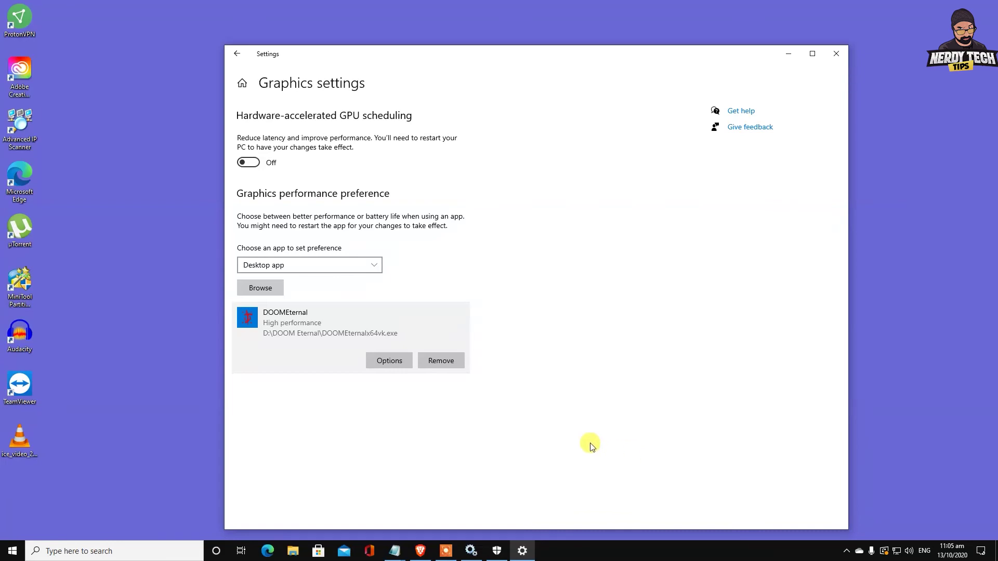
{"action": "mouse_move", "coordinate": [499, 556]}
{"action": "left_click", "coordinate": [421, 551]}
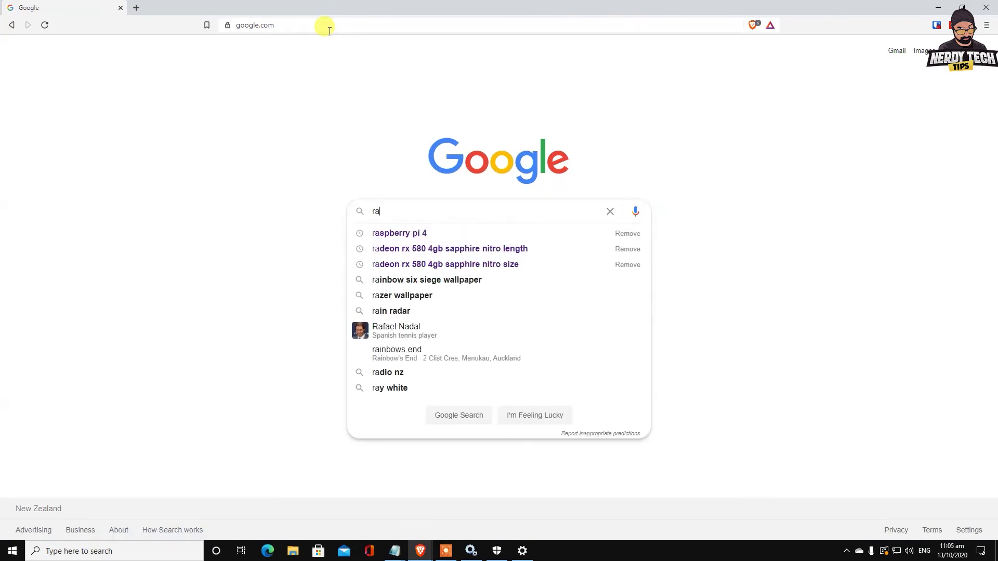
Search 'razor gam', download RazerCortexInstaller.exe from the Razer Cortex page, and run it
{"action": "type", "text": "r"}
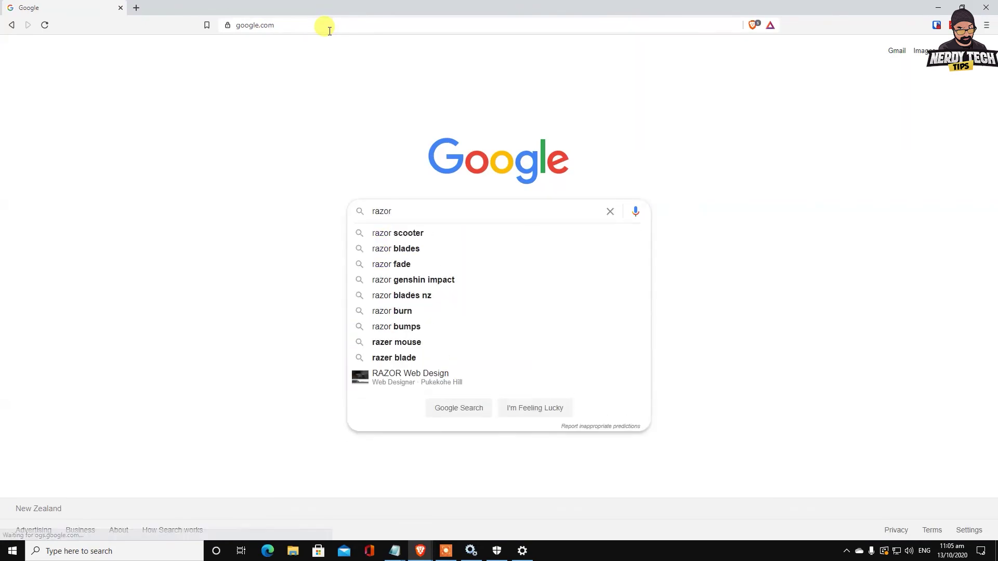
{"action": "type", "text": " game booste"}
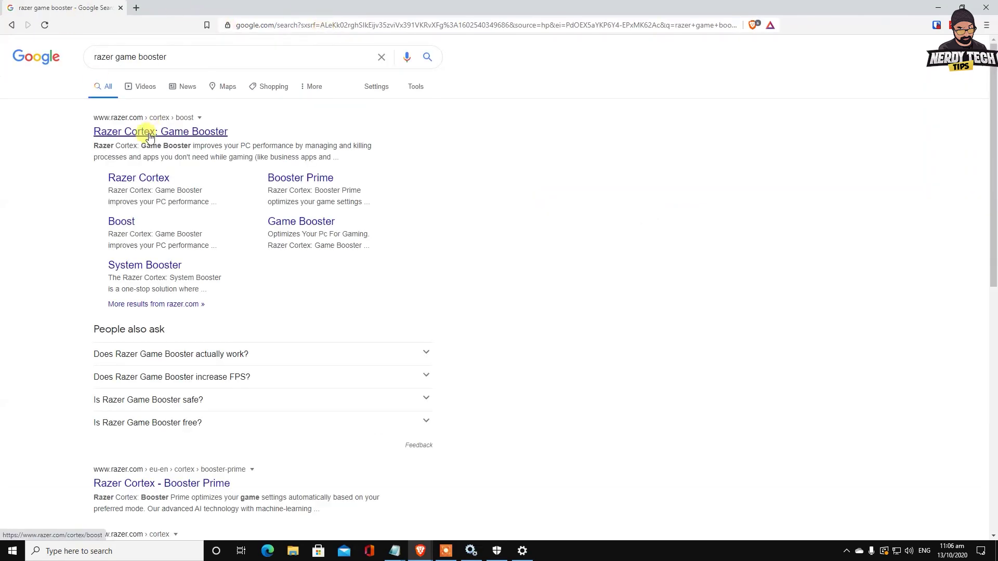
{"action": "left_click", "coordinate": [148, 134]}
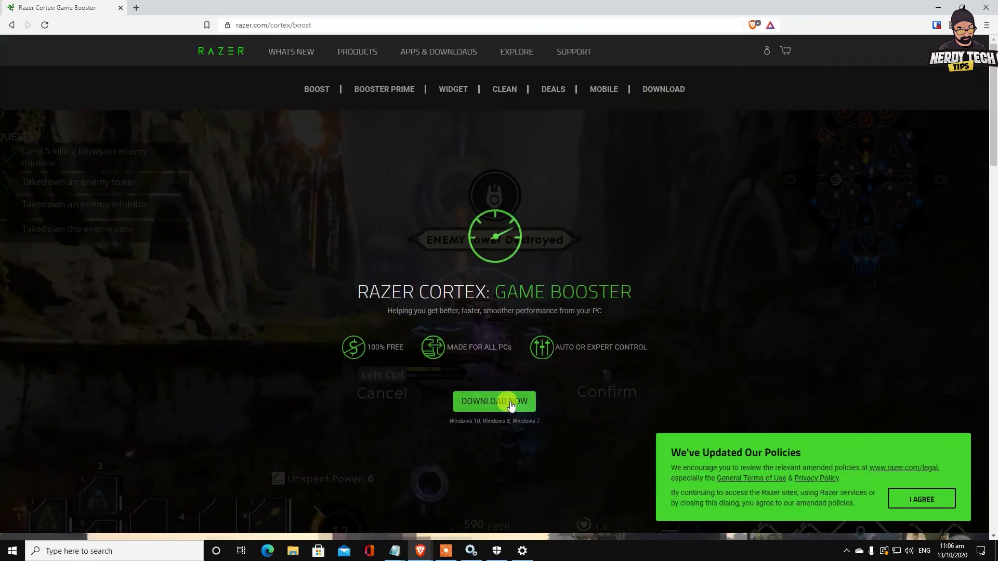
{"action": "left_click", "coordinate": [512, 404]}
{"action": "left_click", "coordinate": [411, 263]}
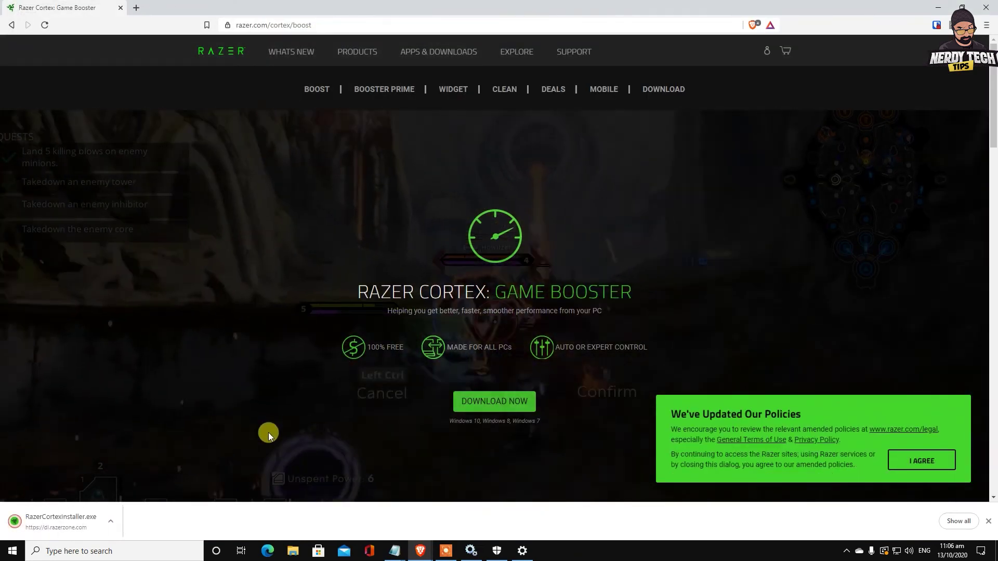
{"action": "left_click", "coordinate": [105, 519]}
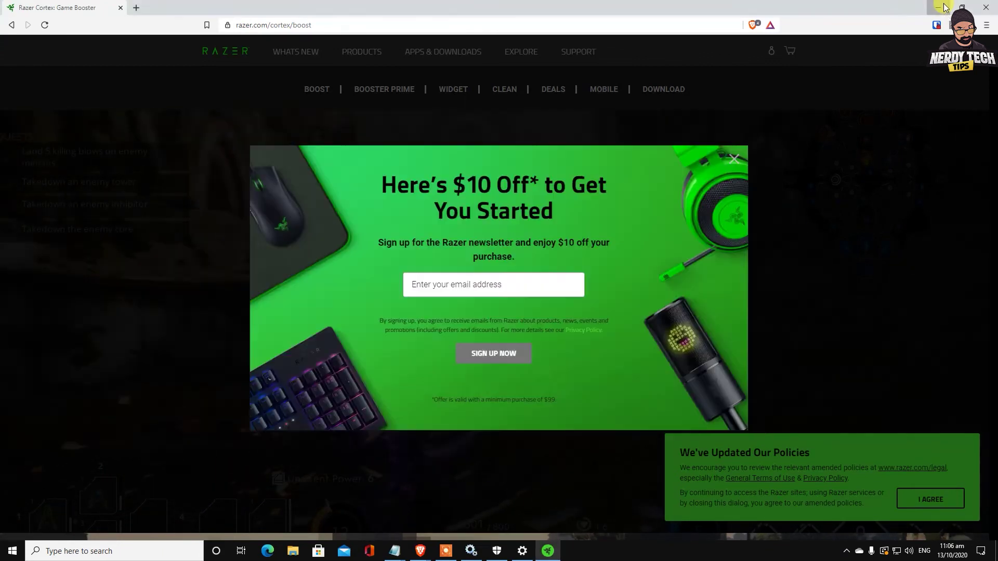
Minimize Brave, install Razer Cortex, and continue with GET STARTED! to the restart prompt
{"action": "left_click", "coordinate": [944, 6]}
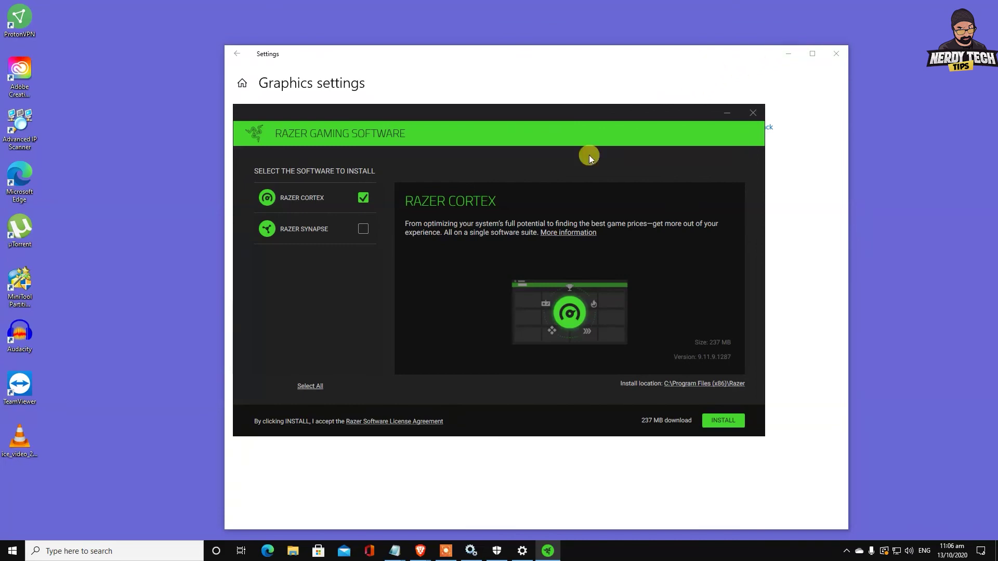
{"action": "left_click", "coordinate": [710, 421]}
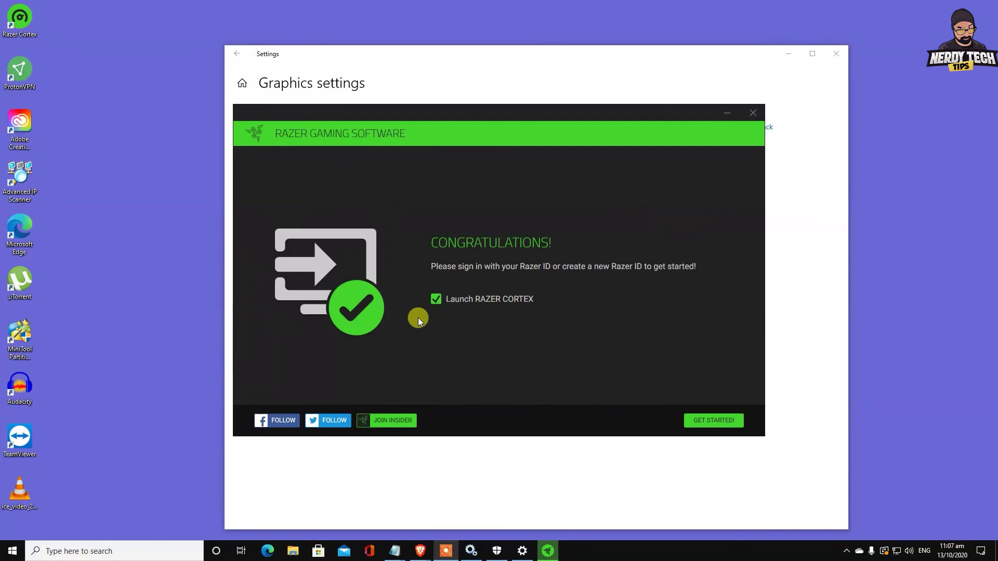
{"action": "left_click", "coordinate": [725, 420]}
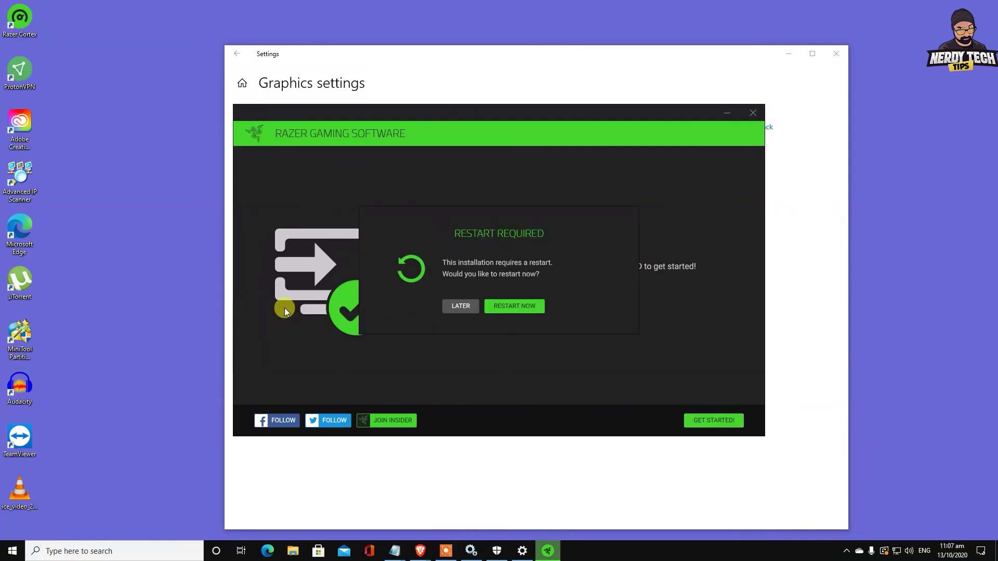